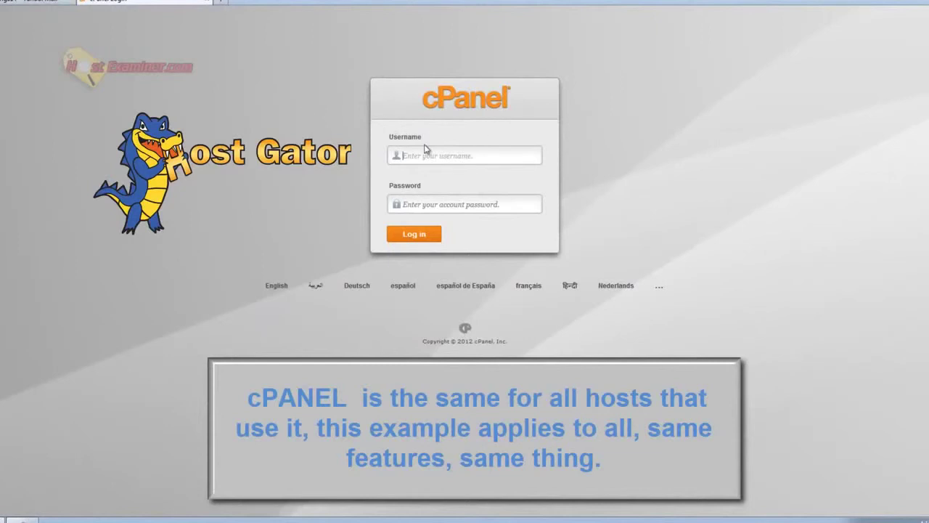
Step: Copy the account password from the HostGator welcome email and focus the cPanel Password field
{"action": "left_click", "coordinate": [456, 155]}
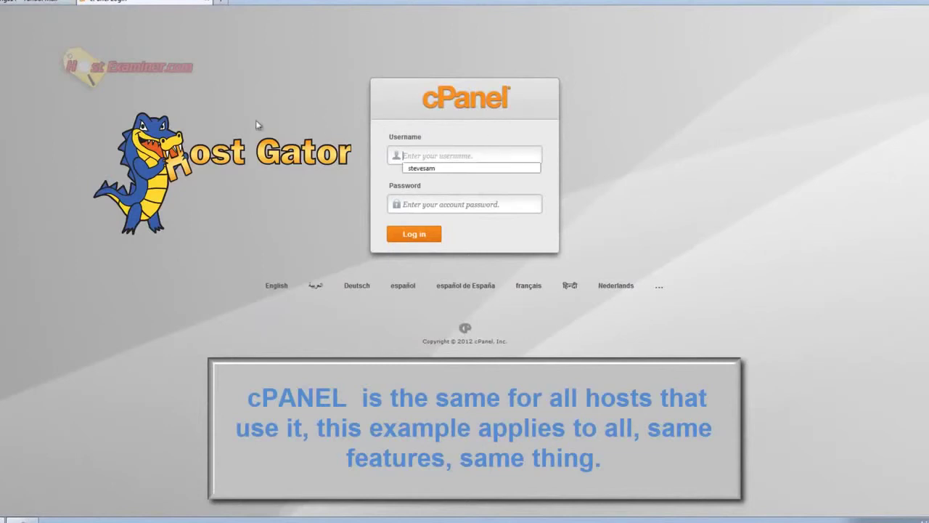
{"action": "left_click", "coordinate": [37, 5]}
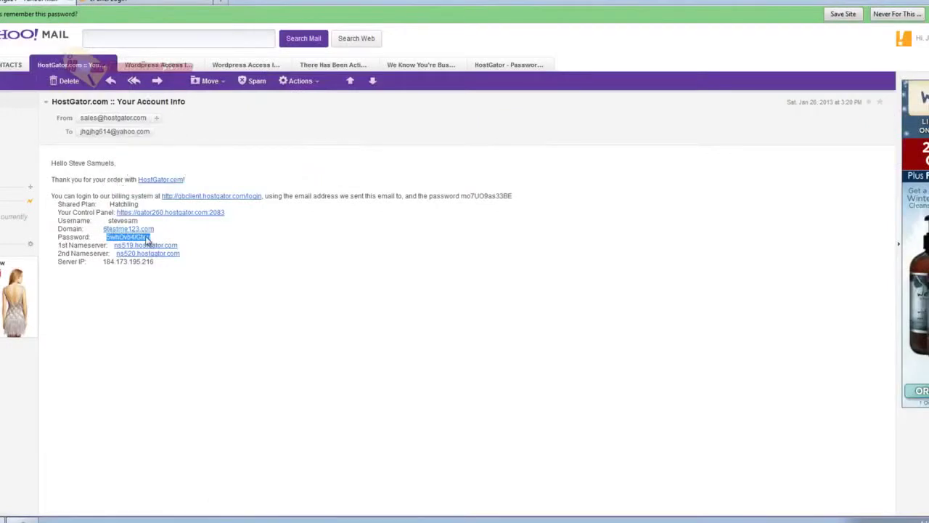
{"action": "left_click", "coordinate": [149, 5]}
{"action": "left_click", "coordinate": [435, 203]}
Step: Paste the password, fill the username from its autocomplete suggestion, and log in to cPanel
{"action": "key", "text": "ctrl+v"}
{"action": "left_click", "coordinate": [446, 155]}
{"action": "type", "text": "st"}
{"action": "left_click", "coordinate": [464, 168]}
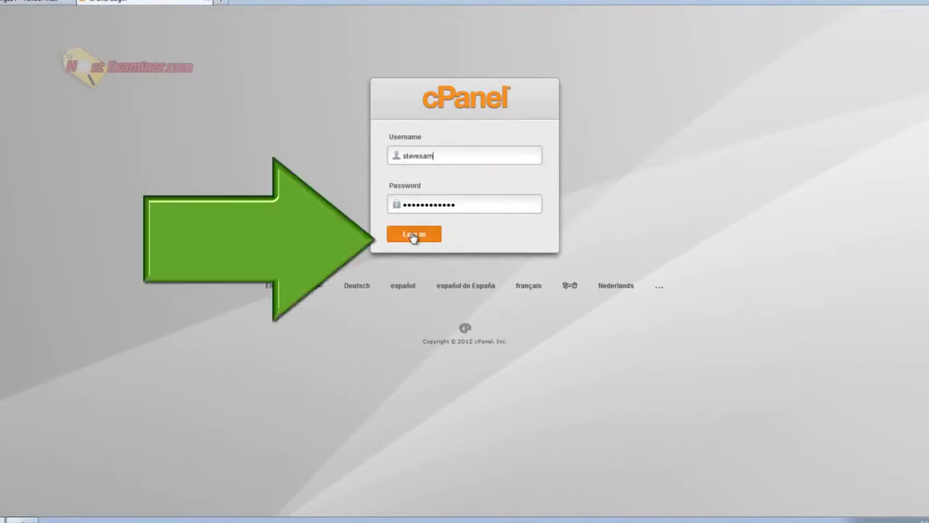
{"action": "left_click", "coordinate": [414, 234]}
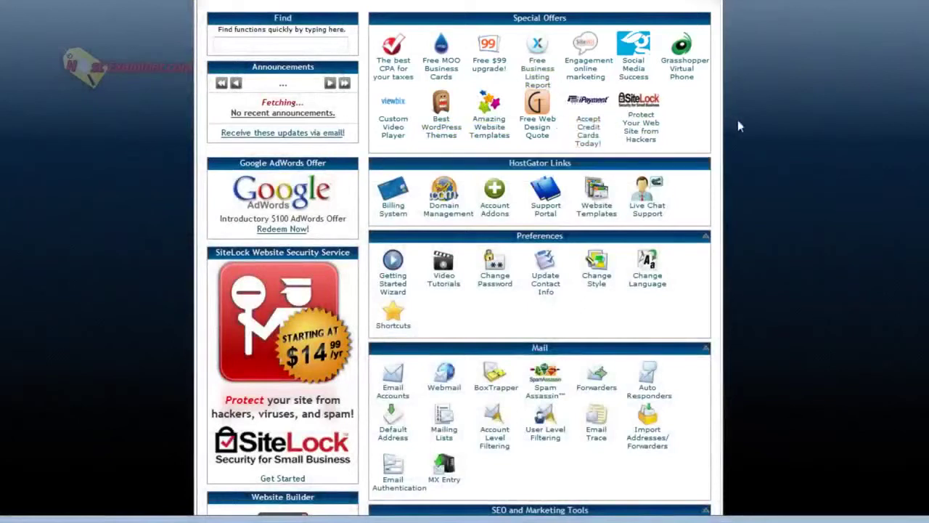
{"action": "scroll", "coordinate": [713, 75], "scroll_direction": "down", "scroll_amount": 3}
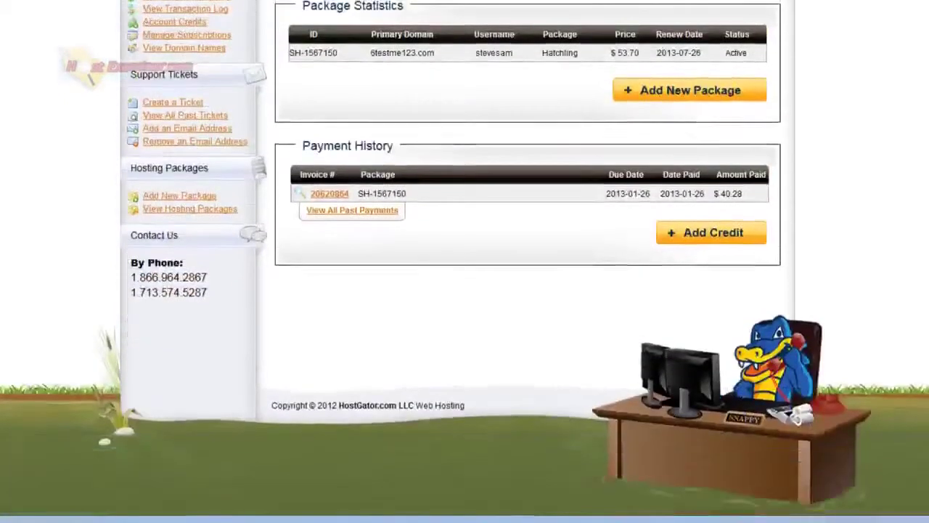
Step: Open the Hatchling hosting package details and highlight its 2013-07-26 renewal date
{"action": "scroll", "coordinate": [211, 358], "scroll_direction": "up", "scroll_amount": 2}
{"action": "scroll", "coordinate": [211, 358], "scroll_direction": "up", "scroll_amount": 1}
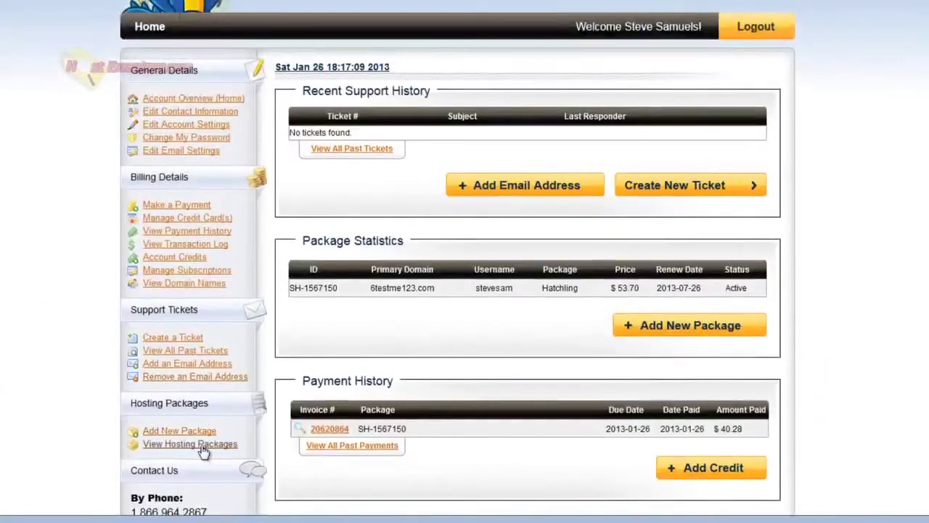
{"action": "scroll", "coordinate": [203, 452], "scroll_direction": "down", "scroll_amount": 1}
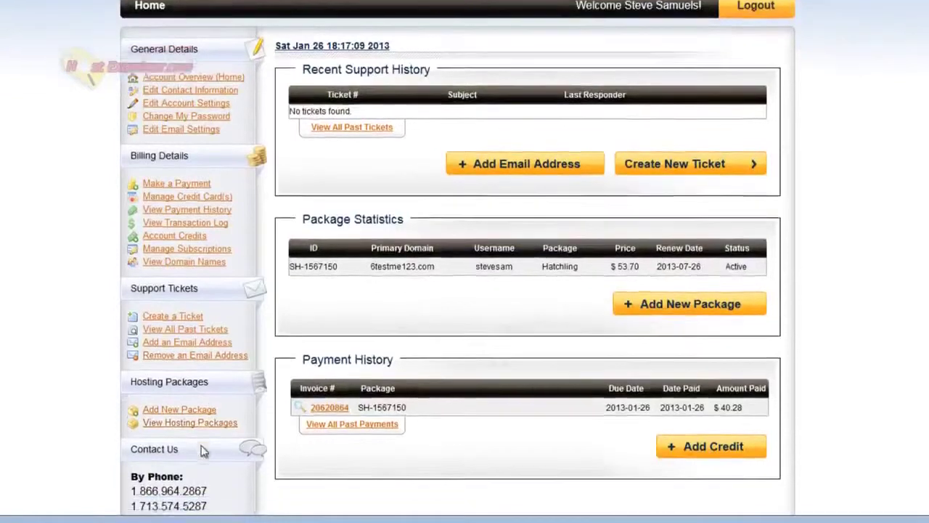
{"action": "left_click", "coordinate": [193, 422]}
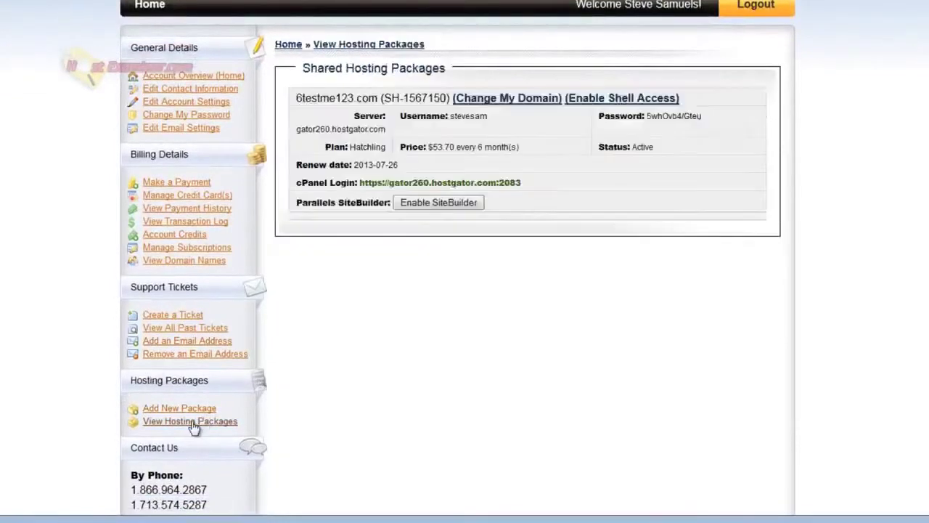
{"action": "scroll", "coordinate": [355, 167], "scroll_direction": "up", "scroll_amount": 1}
{"action": "left_click_drag", "start_coordinate": [353, 187], "coordinate": [441, 190]}
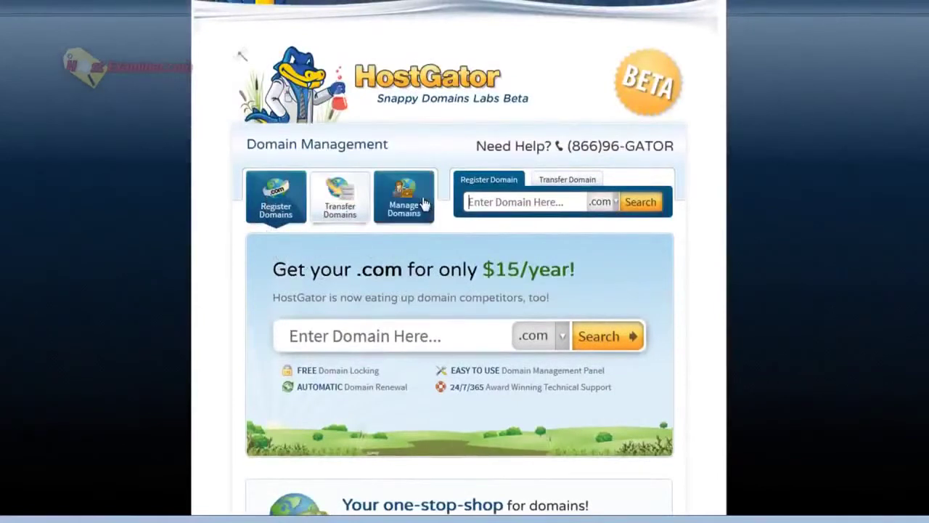
{"action": "left_click", "coordinate": [364, 208]}
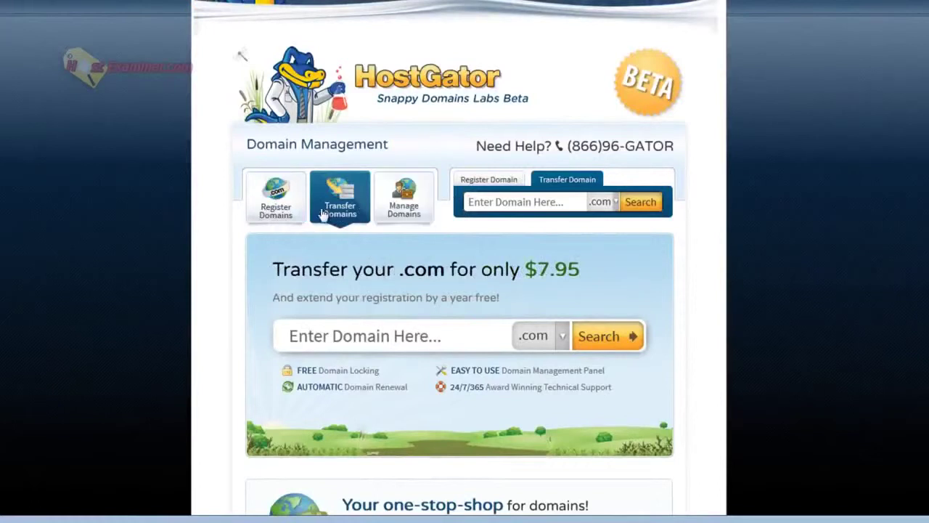
{"action": "left_click", "coordinate": [283, 207]}
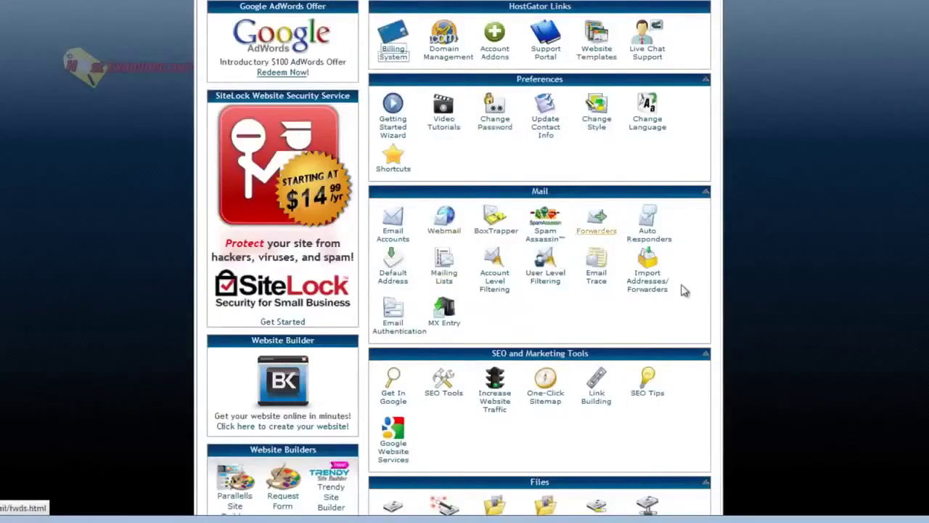
{"action": "scroll", "coordinate": [653, 276], "scroll_direction": "up", "scroll_amount": 1}
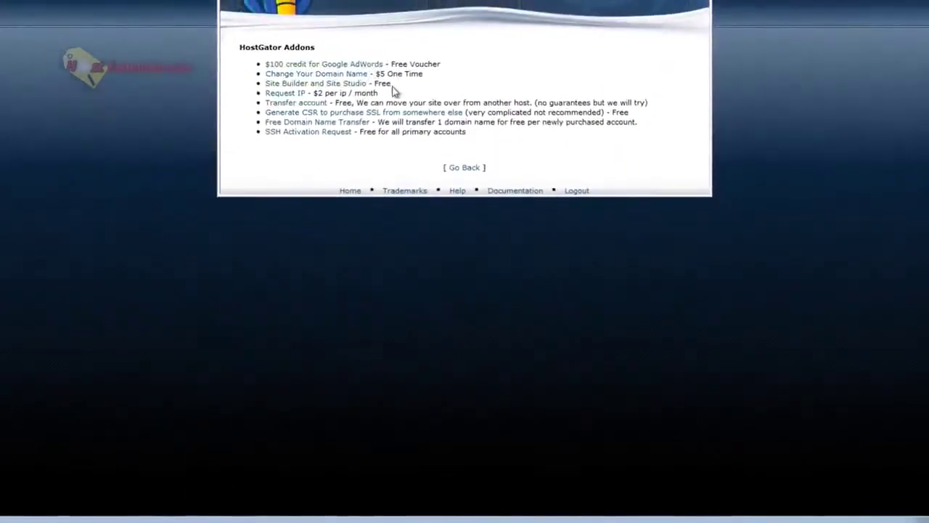
{"action": "left_click_drag", "start_coordinate": [424, 64], "coordinate": [308, 75]}
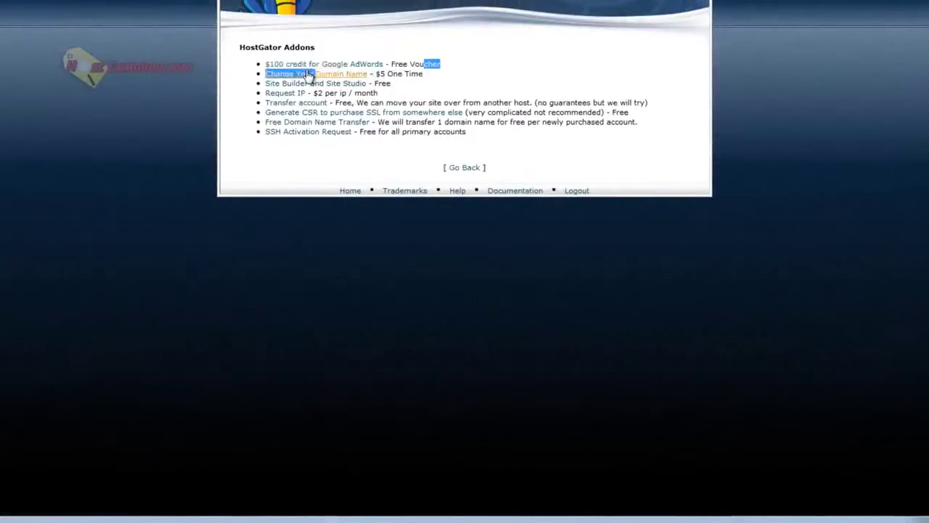
{"action": "left_click", "coordinate": [344, 92]}
{"action": "left_click_drag", "start_coordinate": [379, 94], "coordinate": [253, 97]}
{"action": "left_click", "coordinate": [248, 95]}
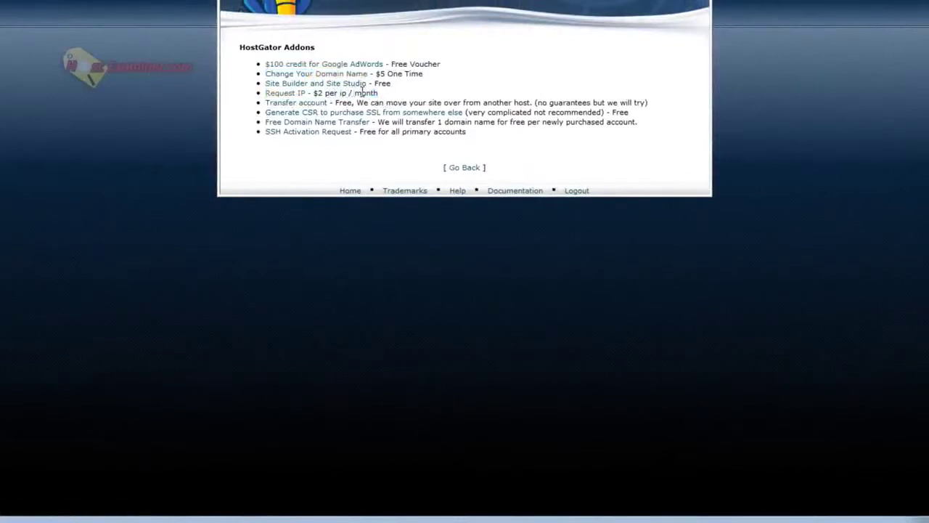
{"action": "left_click_drag", "start_coordinate": [363, 92], "coordinate": [245, 97]}
{"action": "left_click", "coordinate": [249, 105]}
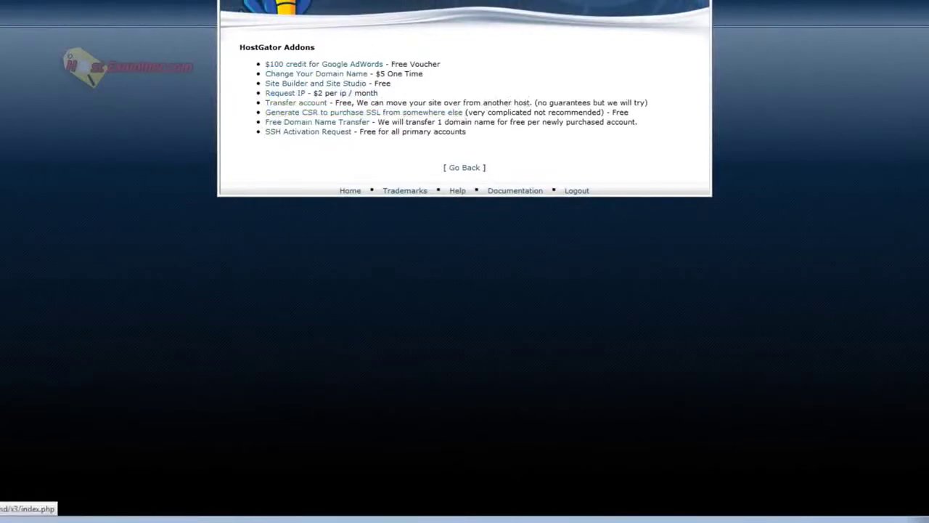
{"action": "left_click", "coordinate": [465, 168]}
{"action": "scroll", "coordinate": [735, 326], "scroll_direction": "down", "scroll_amount": 3}
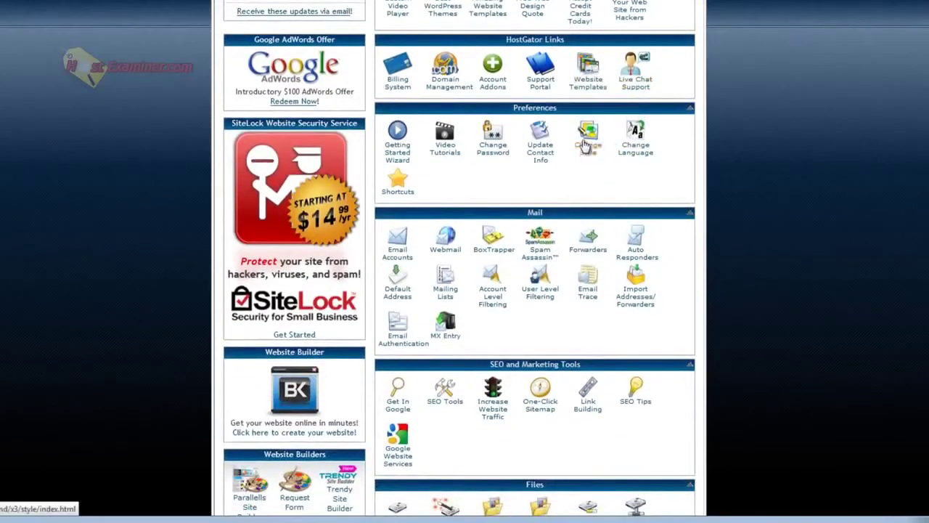
{"action": "right_click", "coordinate": [585, 146]}
{"action": "left_click", "coordinate": [591, 172]}
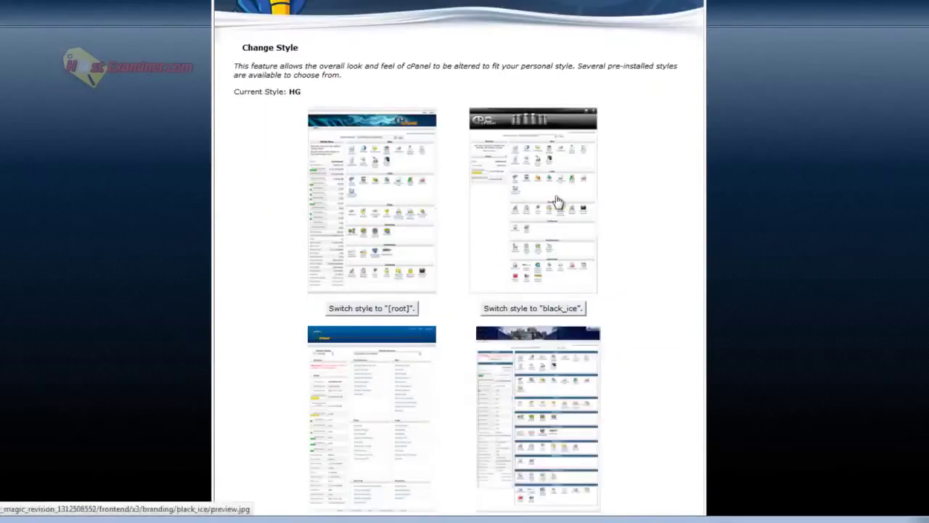
{"action": "scroll", "coordinate": [564, 201], "scroll_direction": "down", "scroll_amount": 5}
{"action": "scroll", "coordinate": [592, 284], "scroll_direction": "down", "scroll_amount": 5}
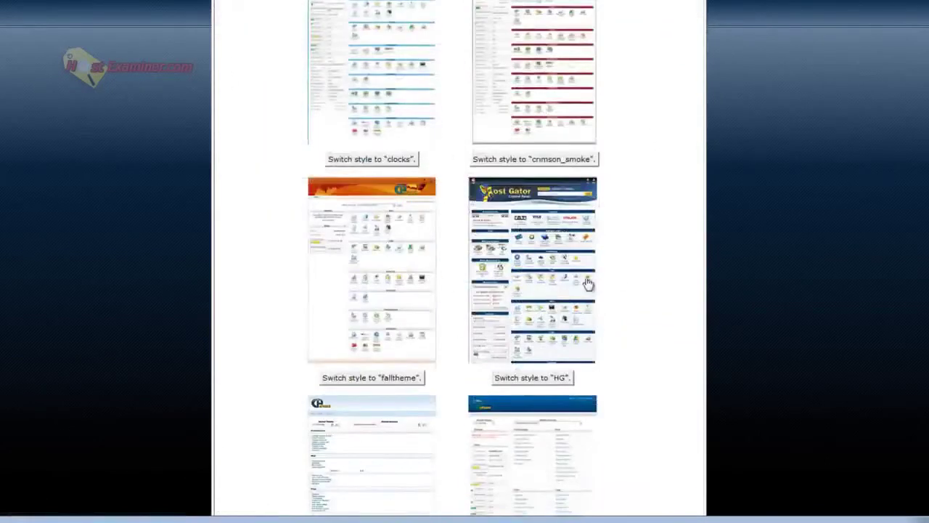
{"action": "scroll", "coordinate": [668, 282], "scroll_direction": "down", "scroll_amount": 5}
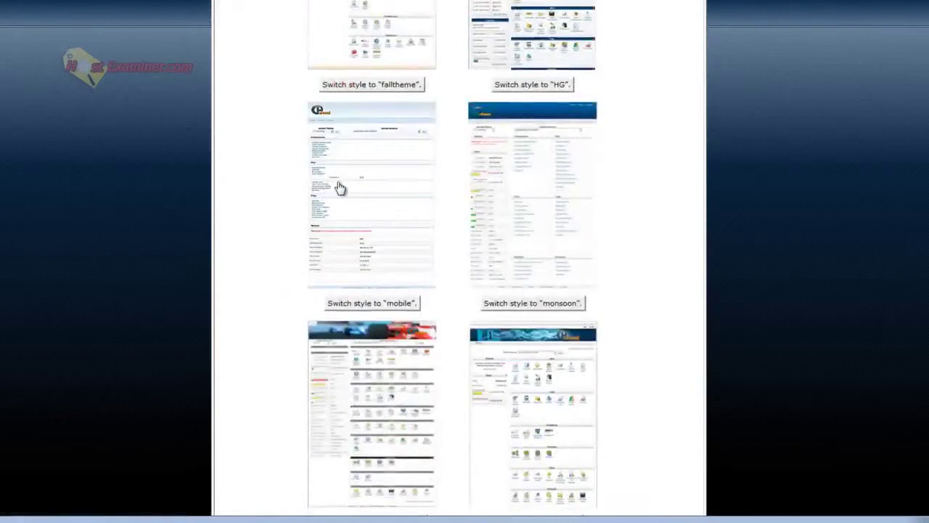
{"action": "scroll", "coordinate": [408, 374], "scroll_direction": "down", "scroll_amount": 5}
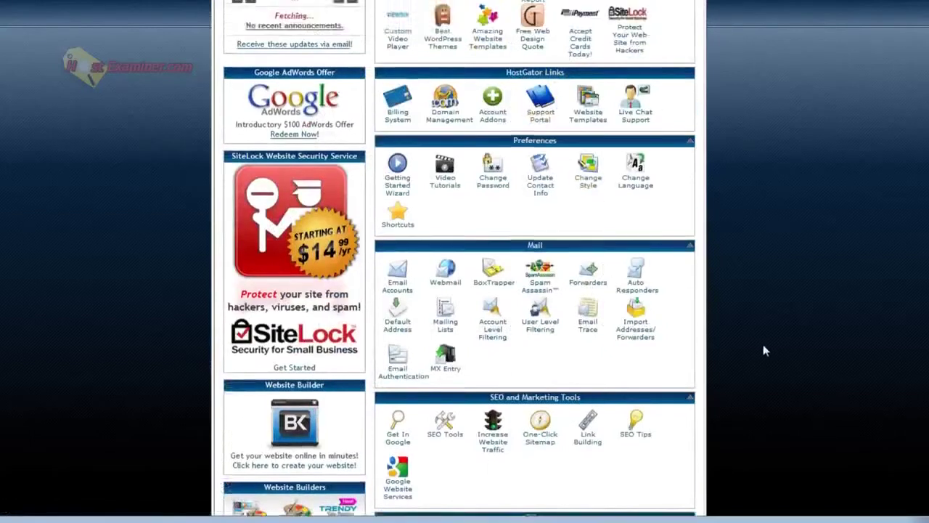
{"action": "scroll", "coordinate": [725, 312], "scroll_direction": "down", "scroll_amount": 3}
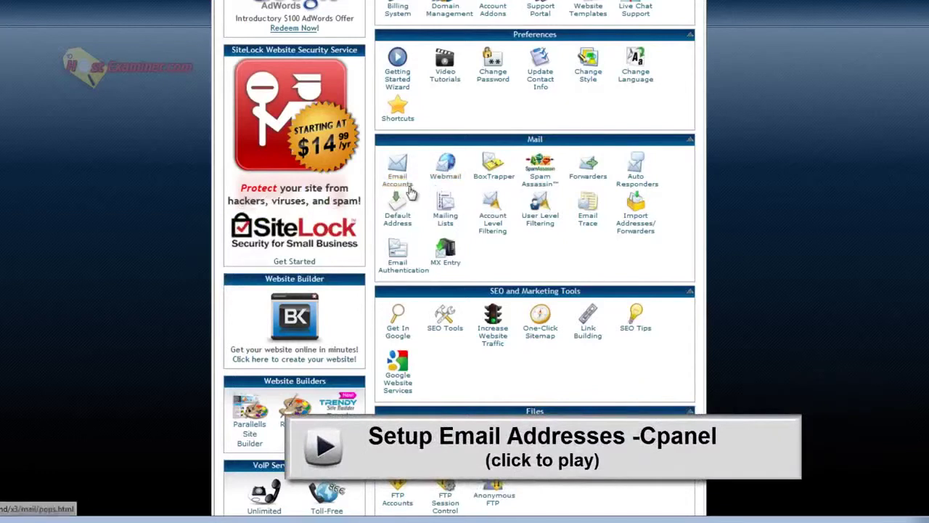
{"action": "left_click", "coordinate": [408, 182]}
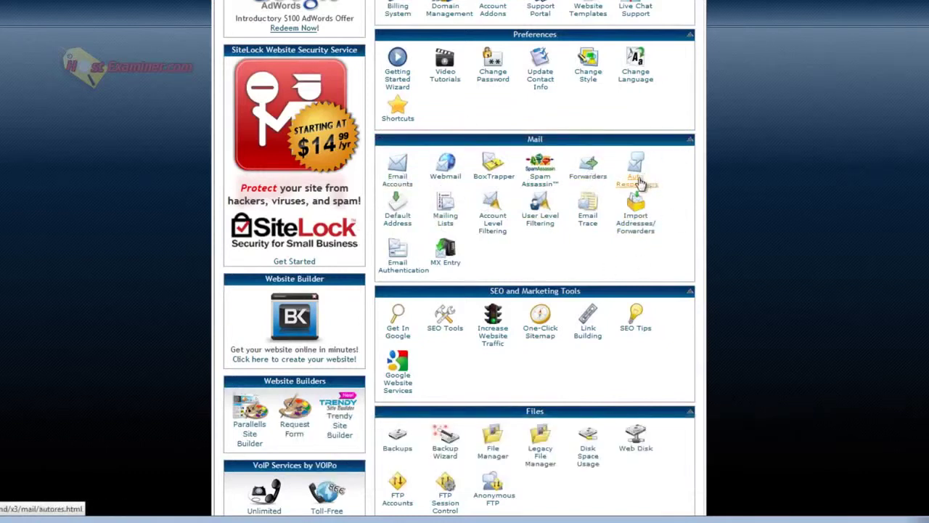
{"action": "left_click_drag", "start_coordinate": [418, 191], "coordinate": [442, 188]}
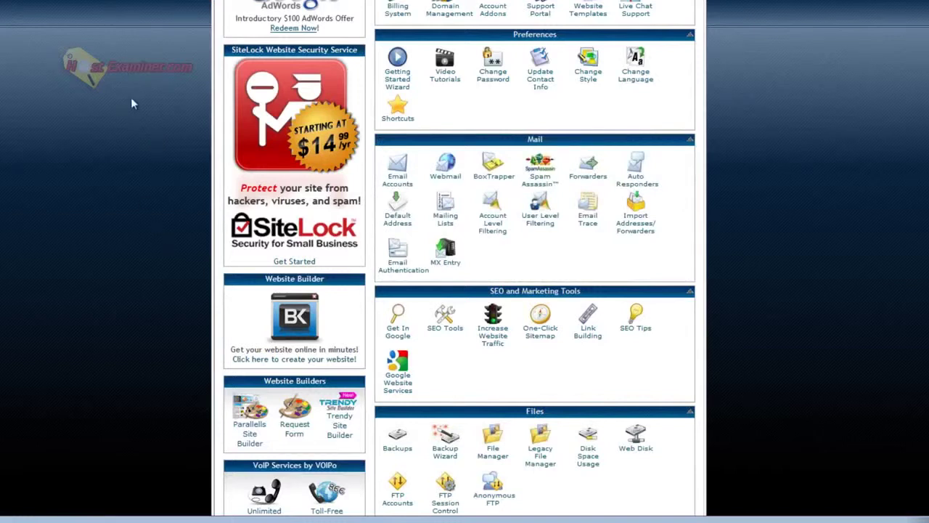
{"action": "scroll", "coordinate": [182, 224], "scroll_direction": "down", "scroll_amount": 4}
{"action": "scroll", "coordinate": [429, 129], "scroll_direction": "up", "scroll_amount": 1}
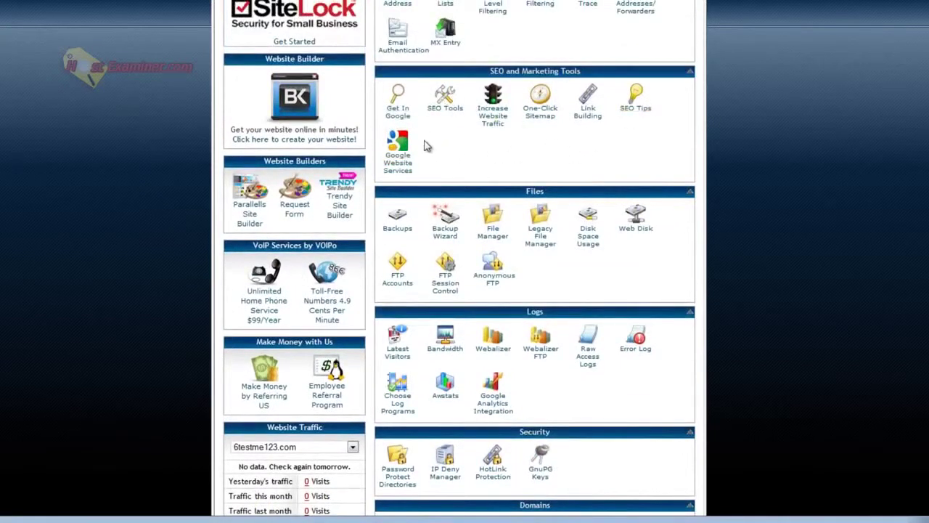
{"action": "scroll", "coordinate": [106, 247], "scroll_direction": "down", "scroll_amount": 3}
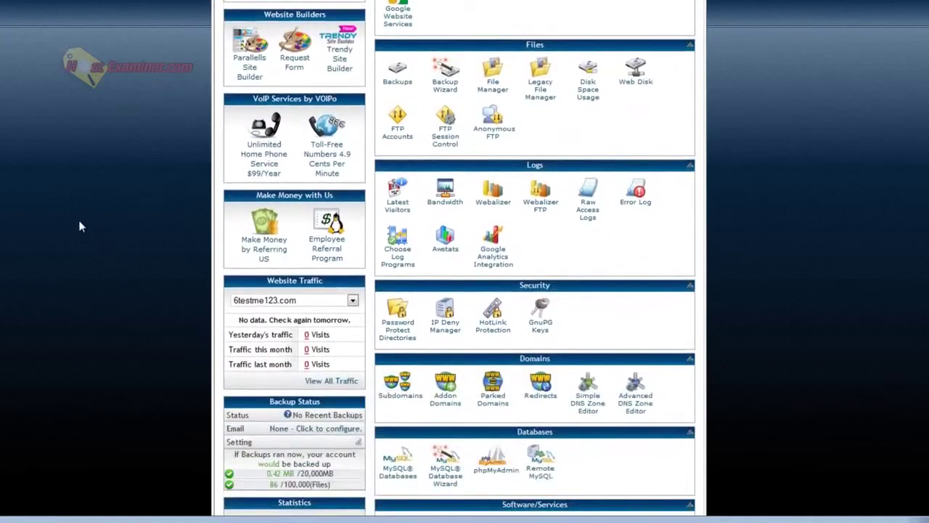
Step: Step through the Backup Wizard to the Home Directory partial backup download
{"action": "left_click", "coordinate": [444, 85]}
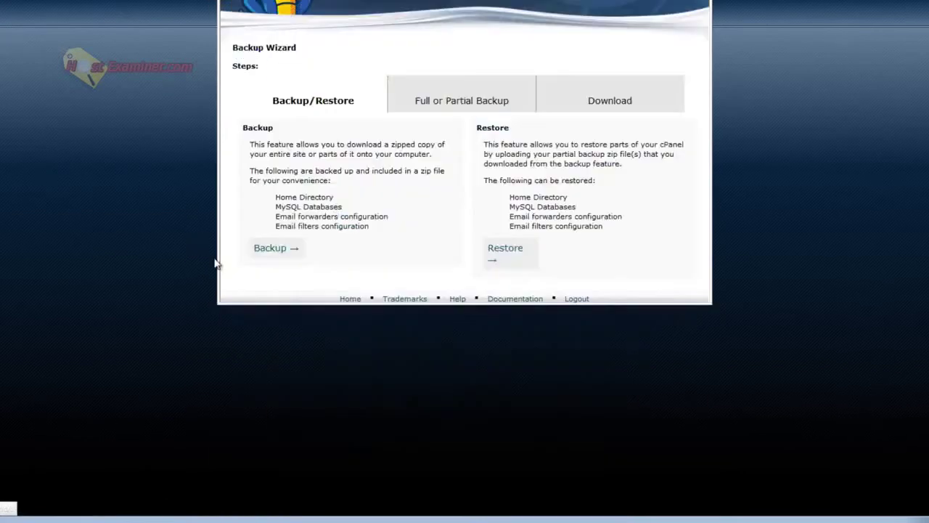
{"action": "left_click", "coordinate": [272, 249]}
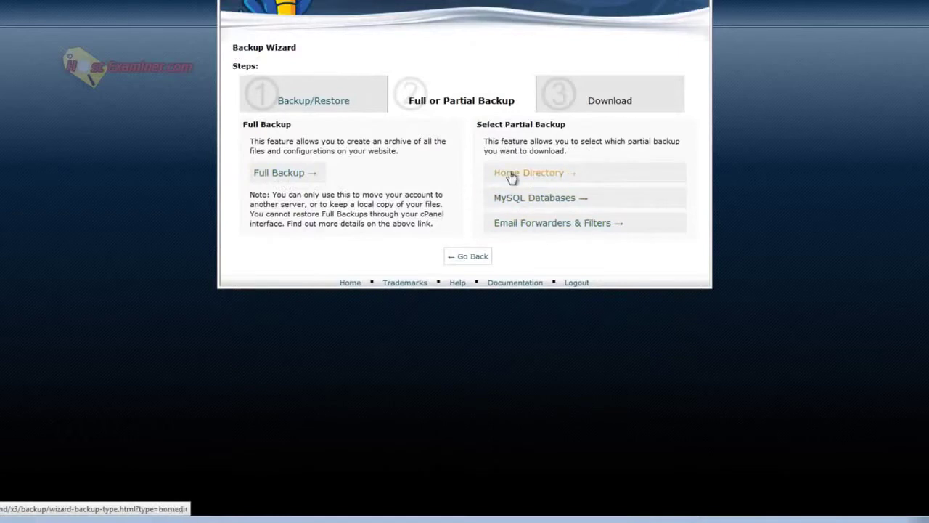
{"action": "left_click", "coordinate": [511, 177]}
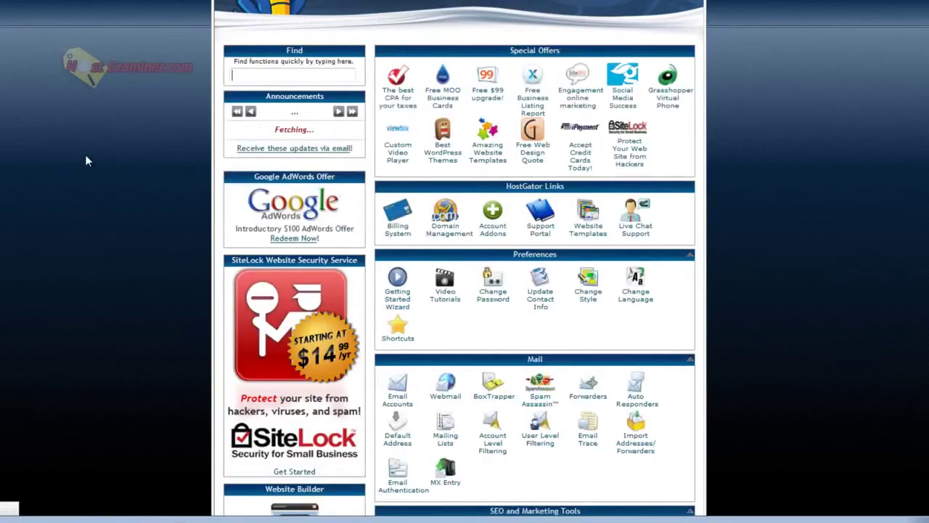
Step: Launch File Manager with Home Directory selected as the starting folder
{"action": "scroll", "coordinate": [89, 174], "scroll_direction": "down", "scroll_amount": 5}
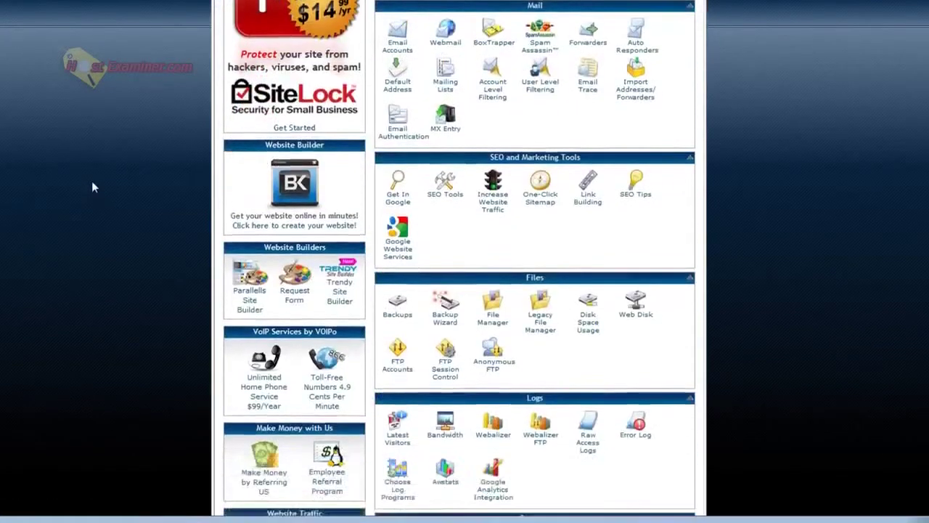
{"action": "scroll", "coordinate": [92, 187], "scroll_direction": "down", "scroll_amount": 3}
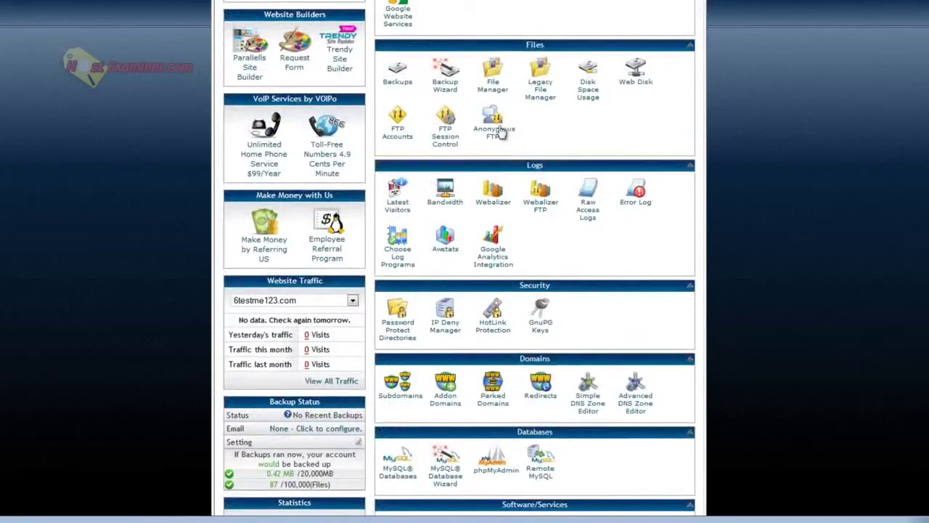
{"action": "left_click", "coordinate": [492, 88]}
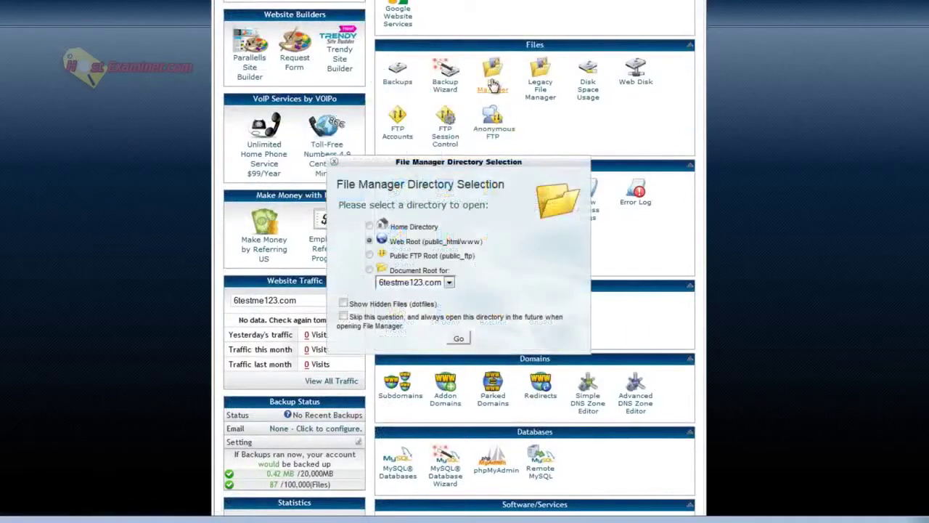
{"action": "left_click", "coordinate": [369, 226]}
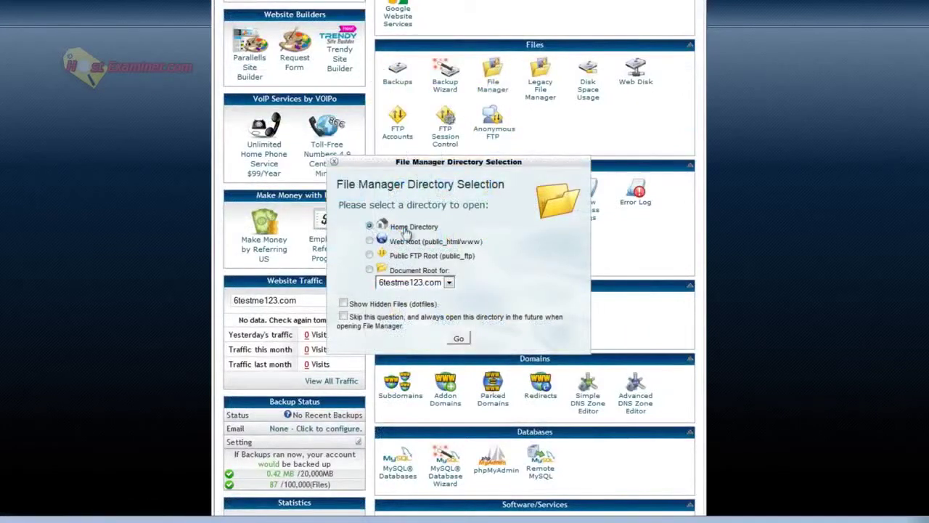
{"action": "left_click", "coordinate": [462, 339]}
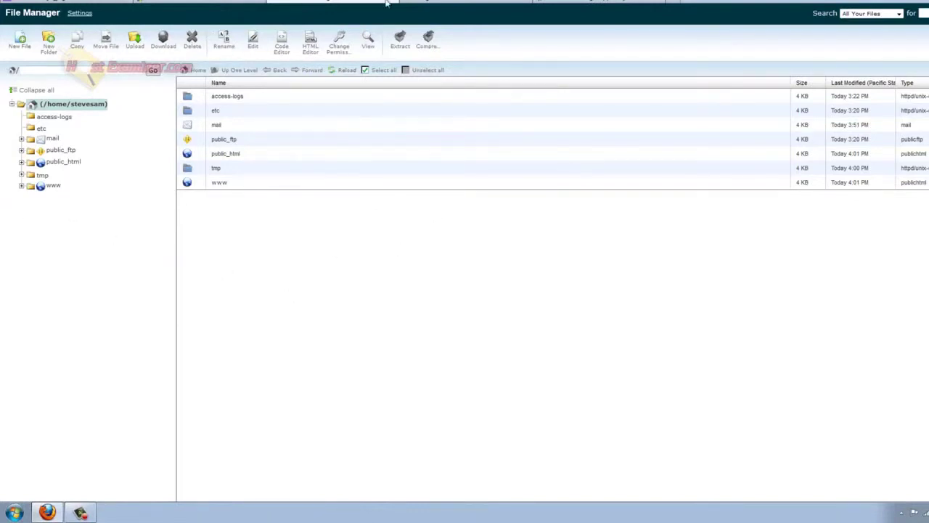
{"action": "left_click", "coordinate": [208, 3]}
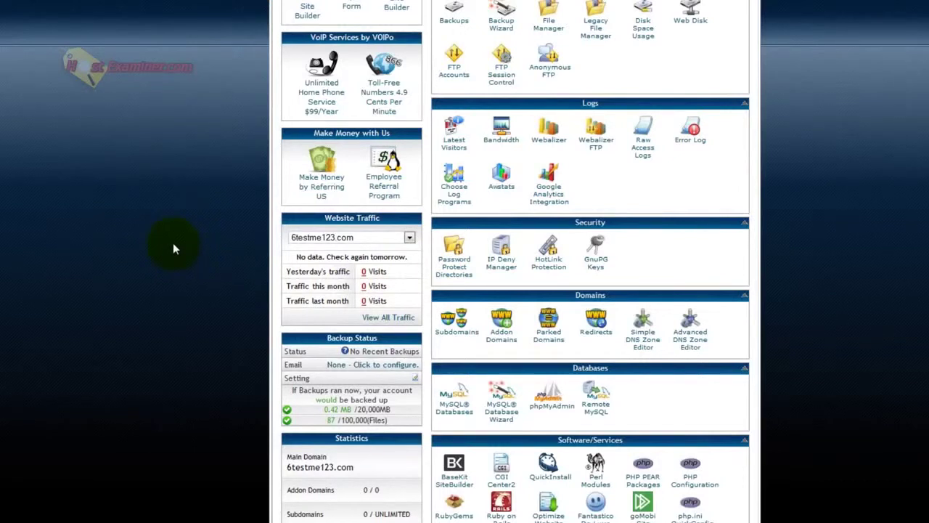
{"action": "left_click", "coordinate": [500, 136]}
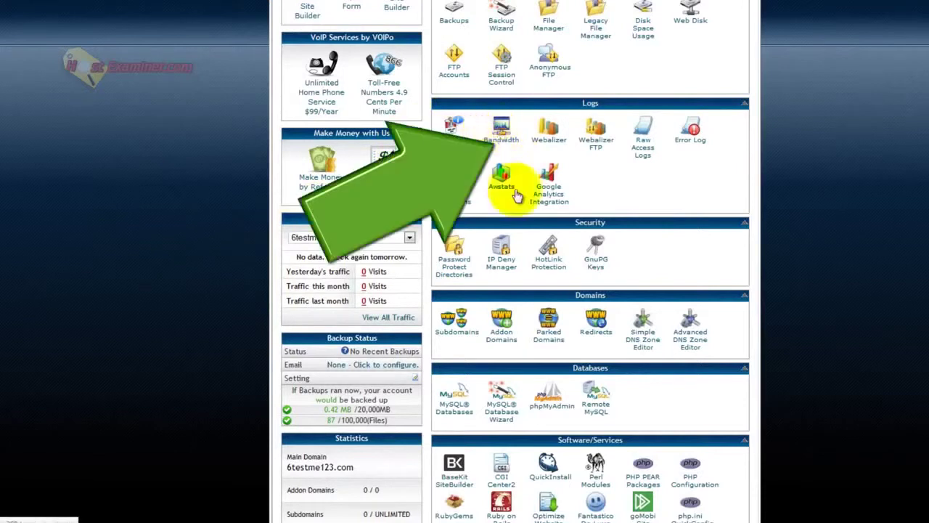
{"action": "scroll", "coordinate": [224, 278], "scroll_direction": "down", "scroll_amount": 3}
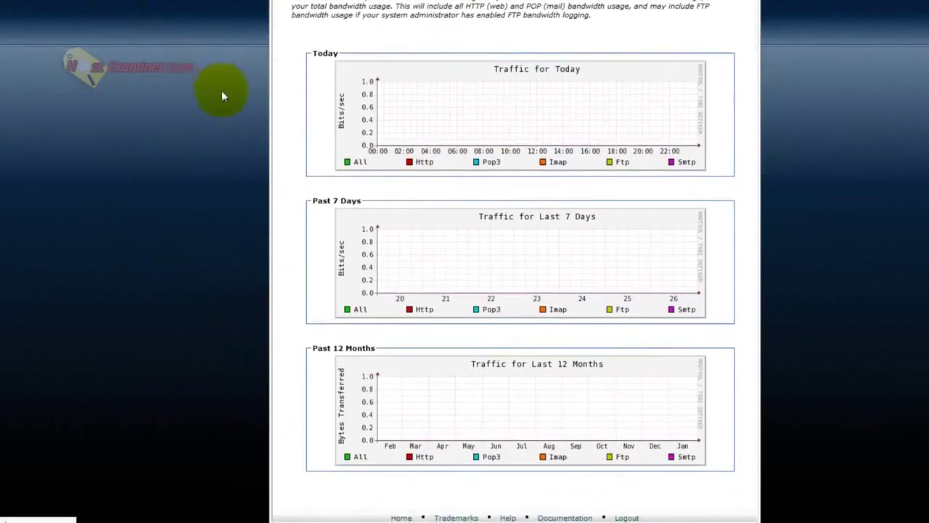
{"action": "key", "text": "alt+Left"}
{"action": "scroll", "coordinate": [204, 260], "scroll_direction": "down", "scroll_amount": 3}
{"action": "scroll", "coordinate": [205, 267], "scroll_direction": "down", "scroll_amount": 5}
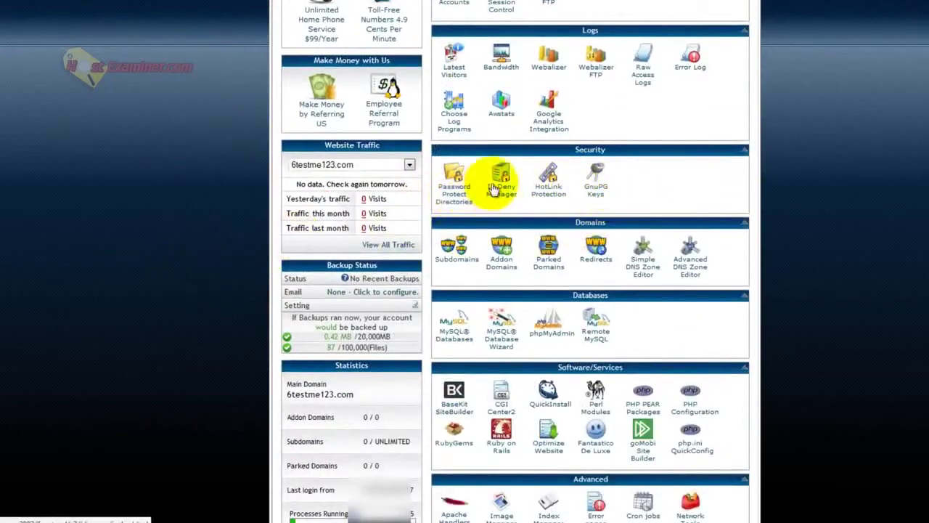
{"action": "left_click", "coordinate": [502, 185]}
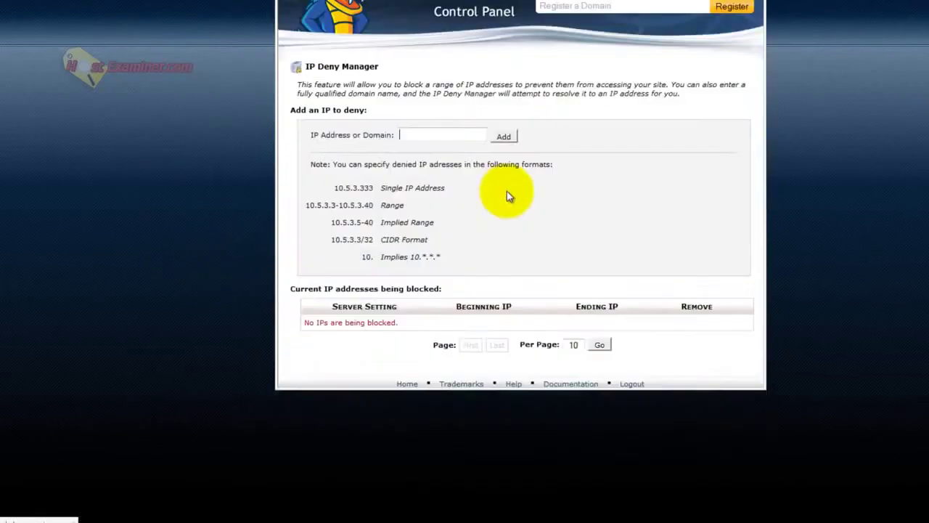
{"action": "left_click", "coordinate": [442, 135]}
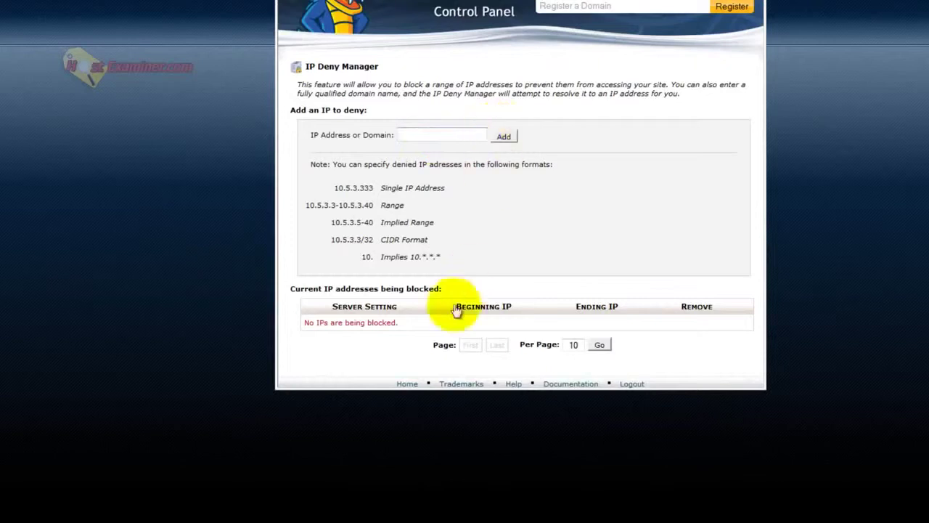
{"action": "left_click_drag", "start_coordinate": [317, 323], "coordinate": [427, 324]}
{"action": "left_click", "coordinate": [540, 321]}
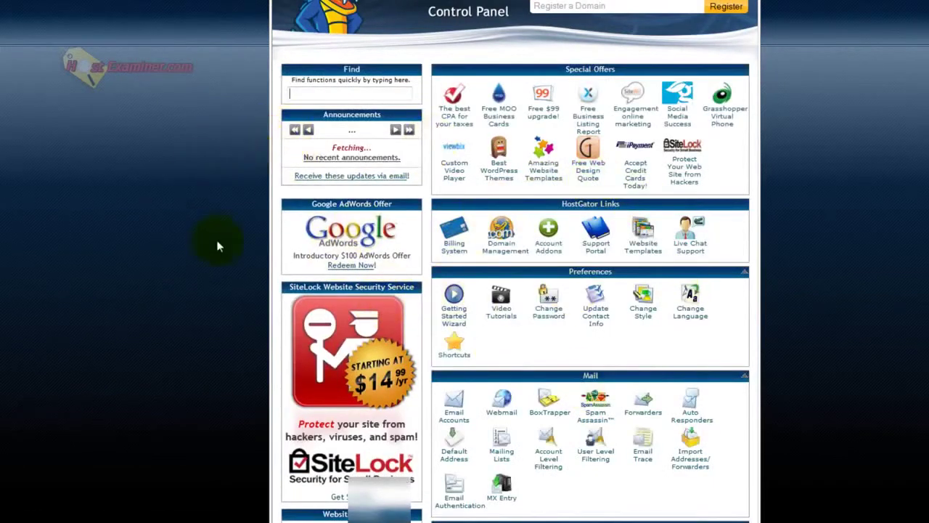
{"action": "scroll", "coordinate": [193, 251], "scroll_direction": "down", "scroll_amount": 10}
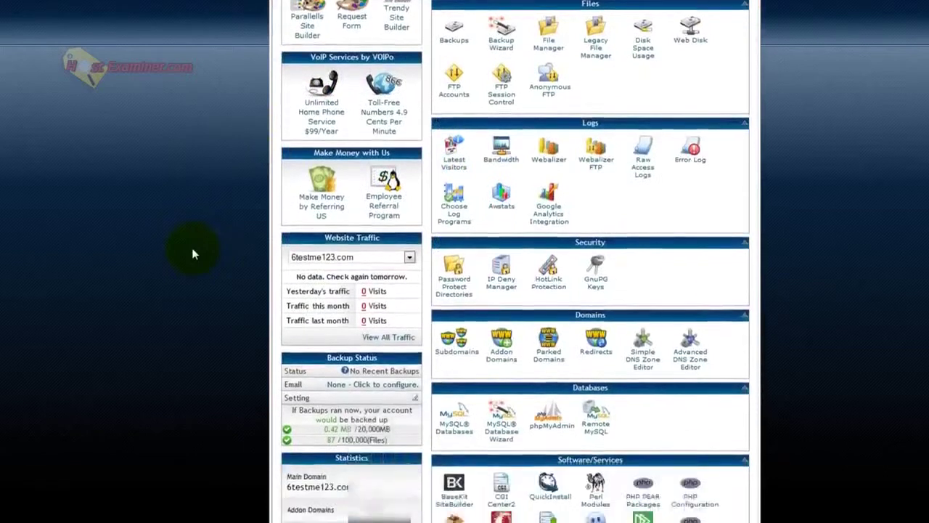
{"action": "scroll", "coordinate": [192, 248], "scroll_direction": "down", "scroll_amount": 1}
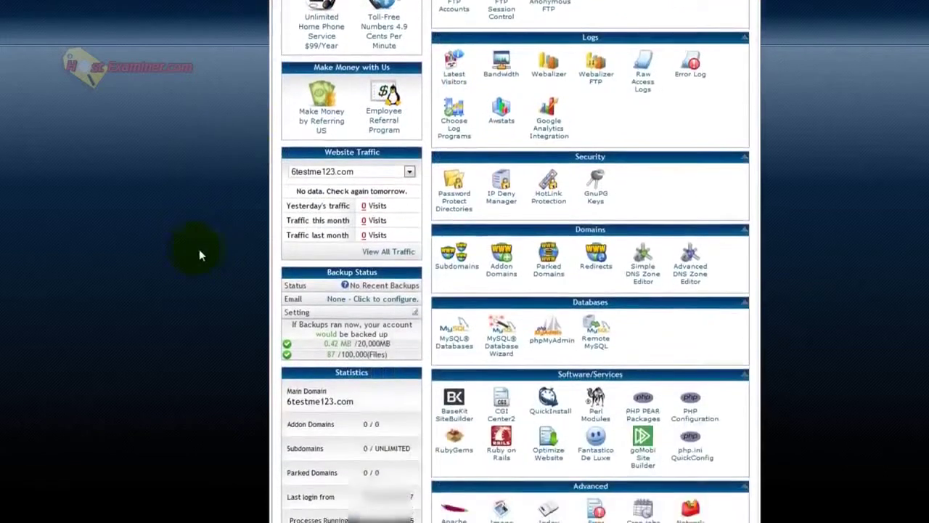
{"action": "right_click", "coordinate": [457, 254]}
{"action": "left_click", "coordinate": [481, 315]}
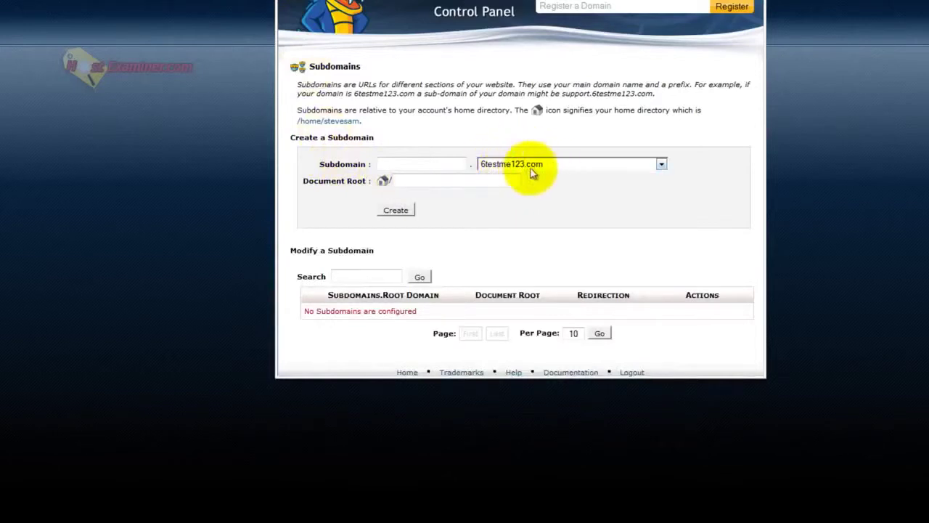
{"action": "left_click", "coordinate": [536, 172]}
{"action": "left_click", "coordinate": [530, 176]}
{"action": "left_click", "coordinate": [499, 165]}
{"action": "left_click", "coordinate": [502, 167]}
{"action": "left_click", "coordinate": [419, 164]}
{"action": "type", "text": "blog"}
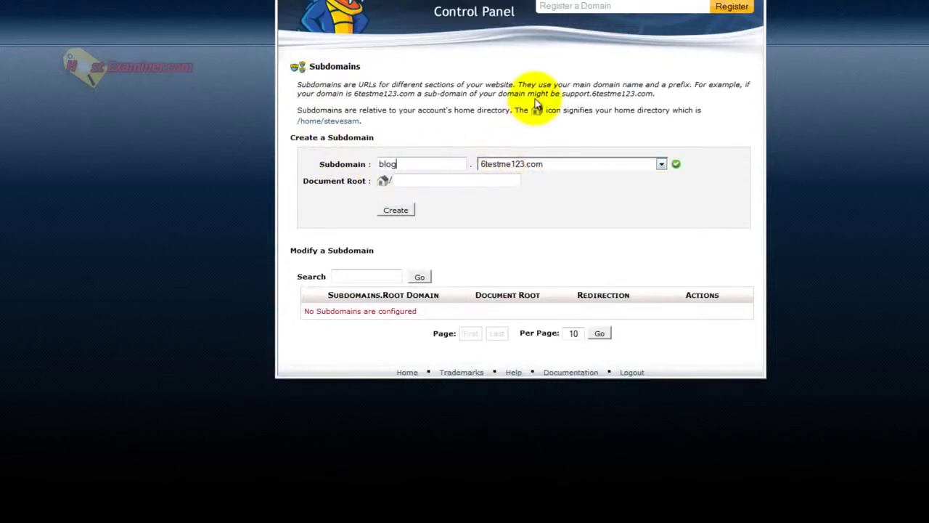
{"action": "left_click", "coordinate": [539, 193]}
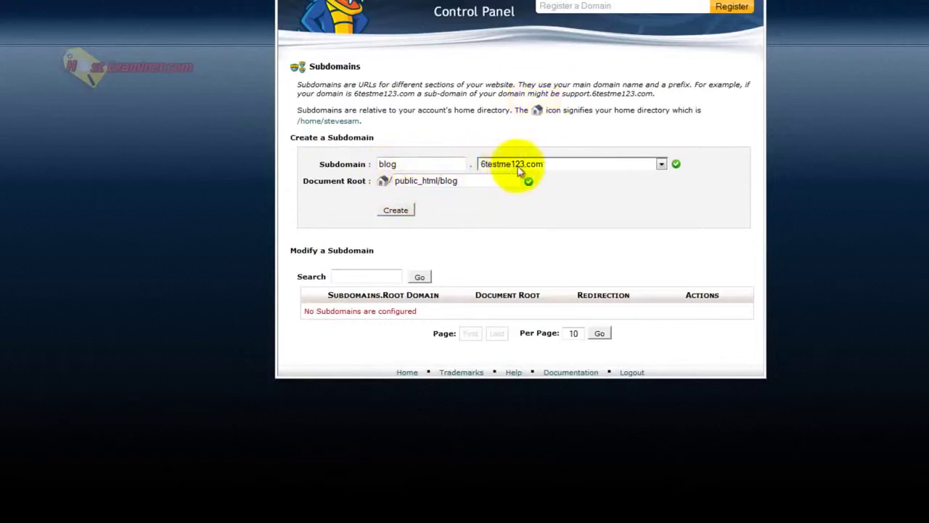
{"action": "left_click", "coordinate": [409, 164]}
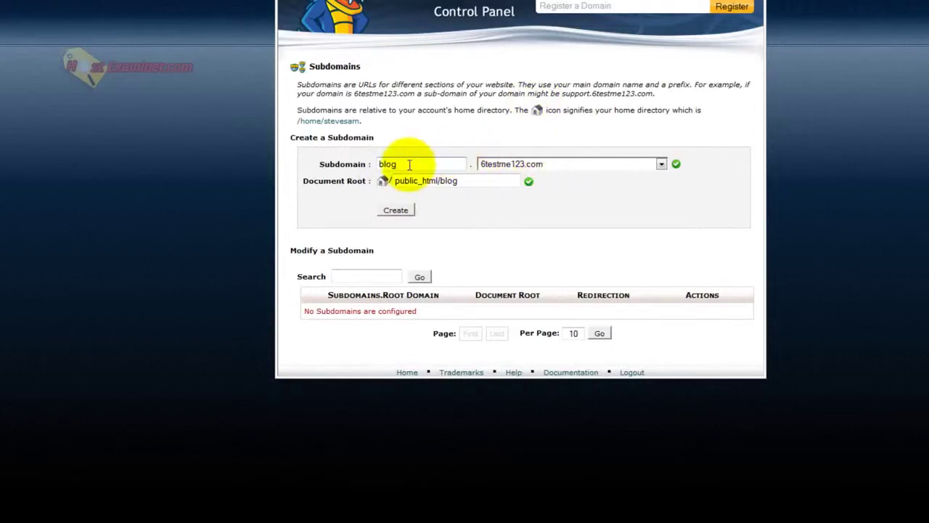
{"action": "left_click_drag", "start_coordinate": [458, 162], "coordinate": [353, 162]}
{"action": "left_click", "coordinate": [424, 131]}
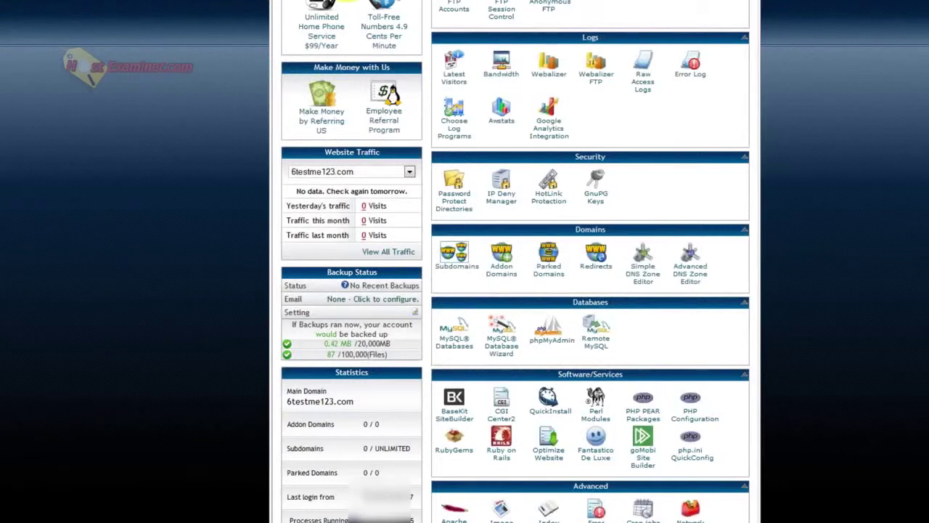
Step: Open the Redirects page and choose 6testme123.com as the domain to redirect
{"action": "scroll", "coordinate": [100, 332], "scroll_direction": "down", "scroll_amount": 3}
{"action": "scroll", "coordinate": [405, 239], "scroll_direction": "up", "scroll_amount": 2}
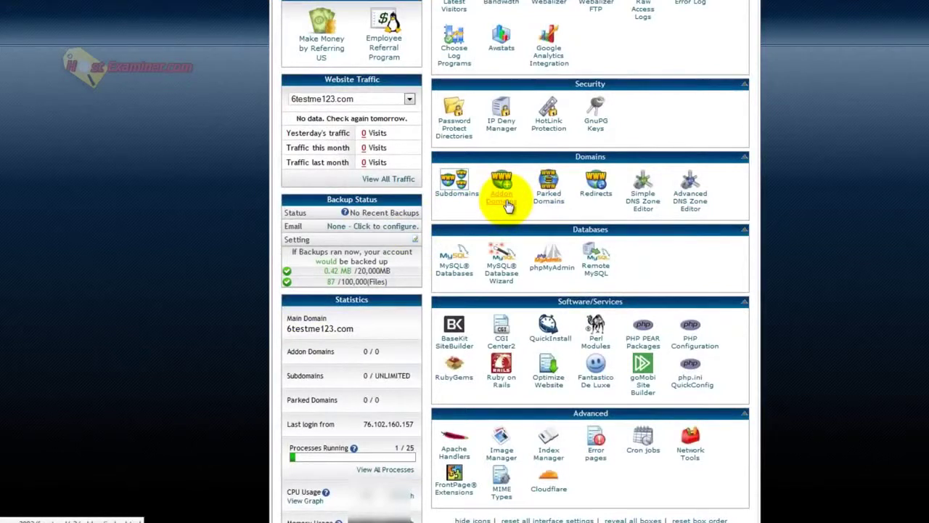
{"action": "right_click", "coordinate": [597, 193]}
{"action": "left_click", "coordinate": [625, 181]}
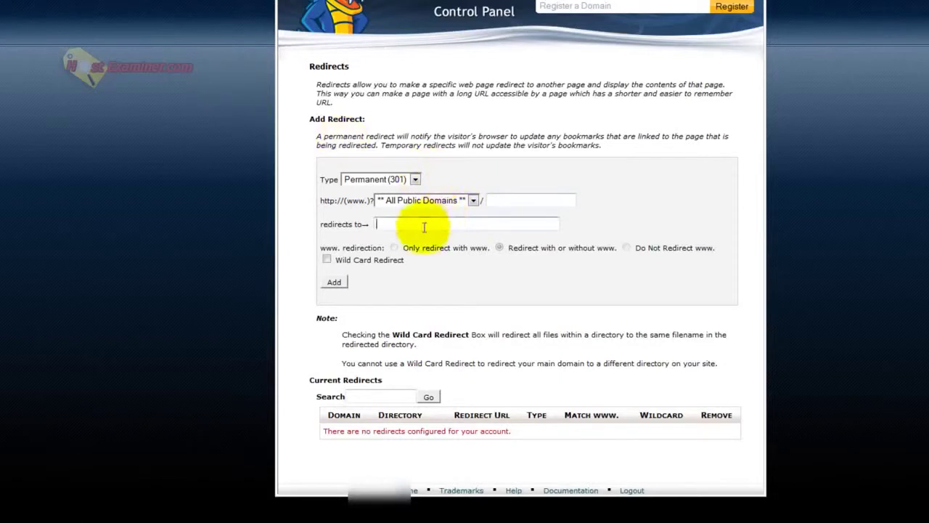
{"action": "left_click", "coordinate": [468, 200]}
{"action": "left_click", "coordinate": [421, 222]}
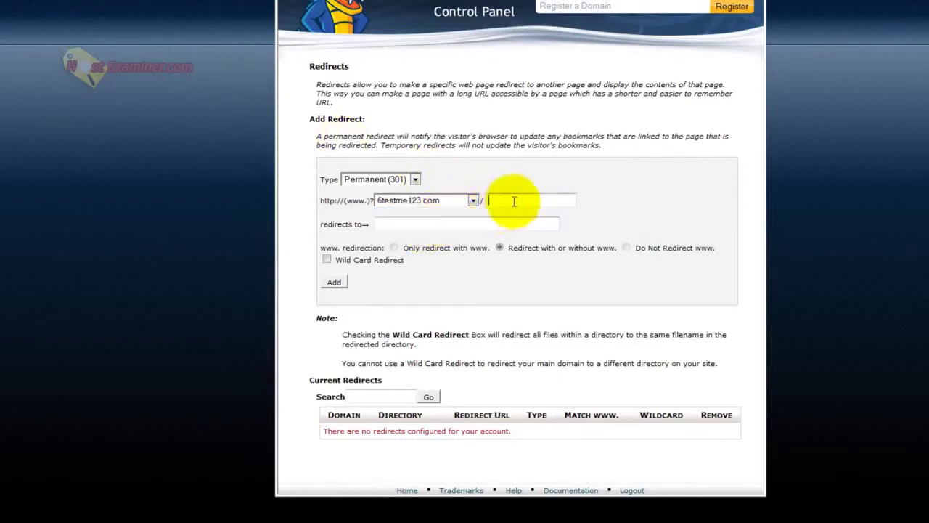
Step: Delete the 'blog' path and keep 6testme123.com selected in the domain list
{"action": "key", "text": "Tab"}
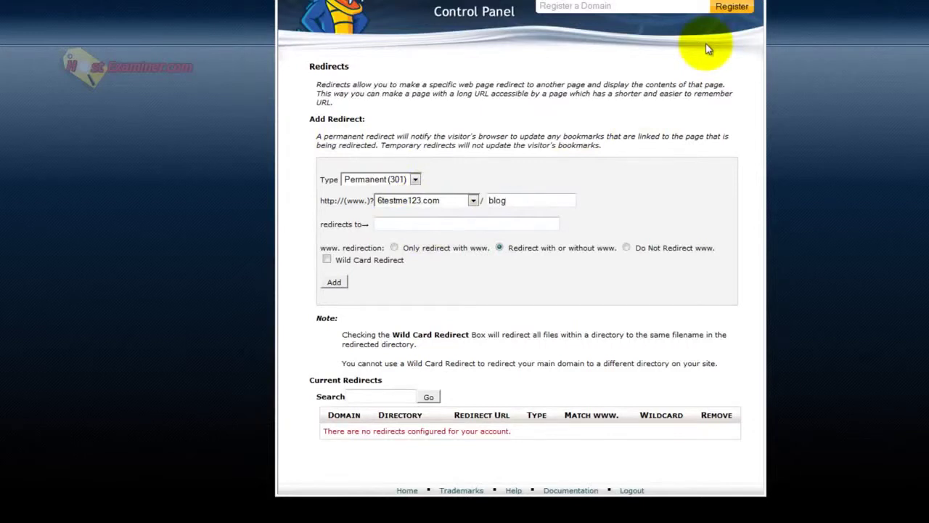
{"action": "left_click_drag", "start_coordinate": [534, 201], "coordinate": [464, 212]}
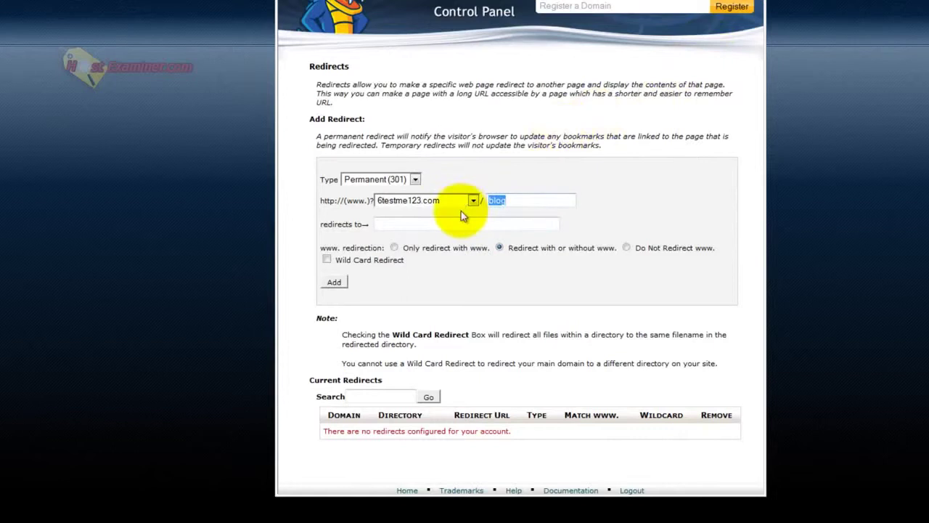
{"action": "key", "text": "BackSpace"}
{"action": "left_click", "coordinate": [472, 199]}
{"action": "left_click", "coordinate": [415, 224]}
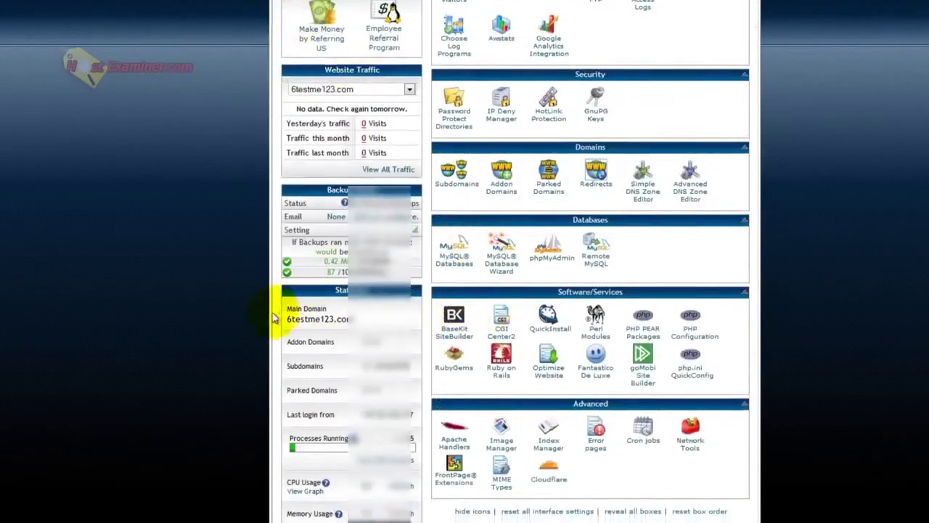
Step: Open MySQL Databases in a new tab and view its empty database list
{"action": "scroll", "coordinate": [269, 314], "scroll_direction": "down", "scroll_amount": 3}
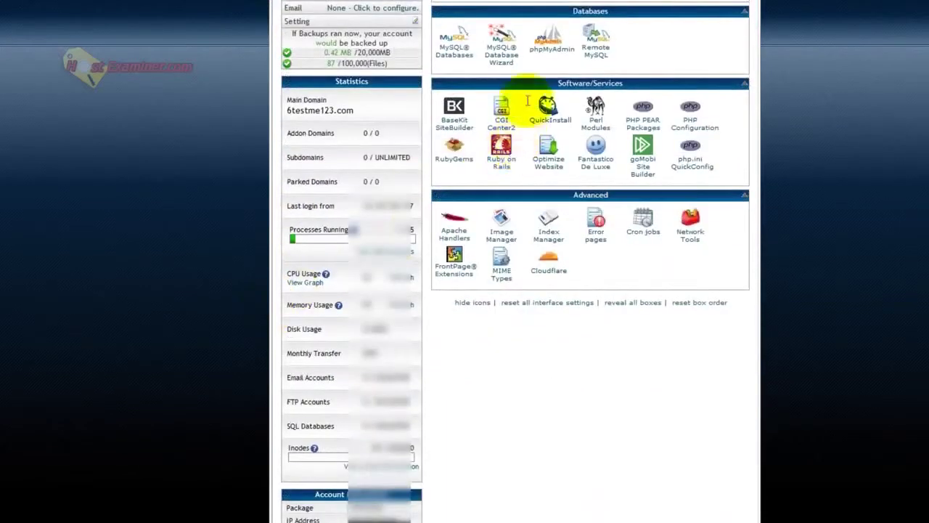
{"action": "scroll", "coordinate": [571, 254], "scroll_direction": "up", "scroll_amount": 2}
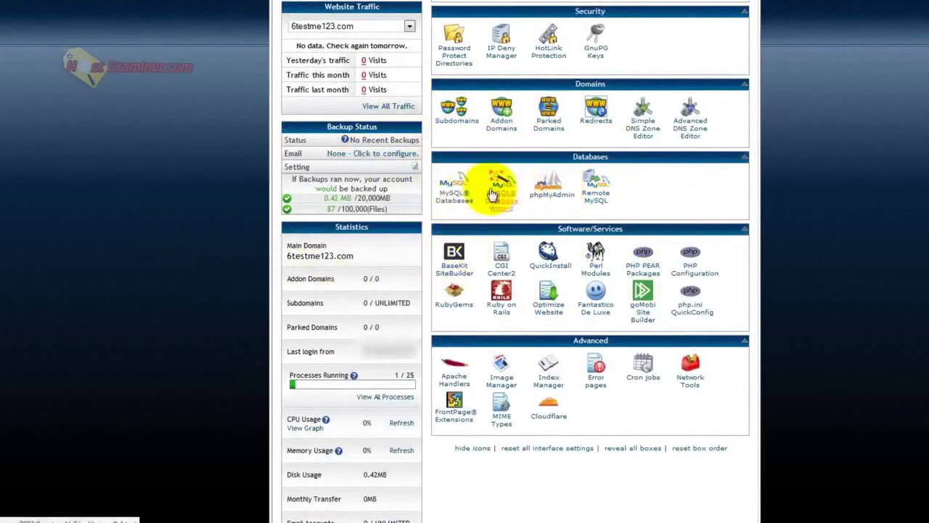
{"action": "right_click", "coordinate": [455, 196]}
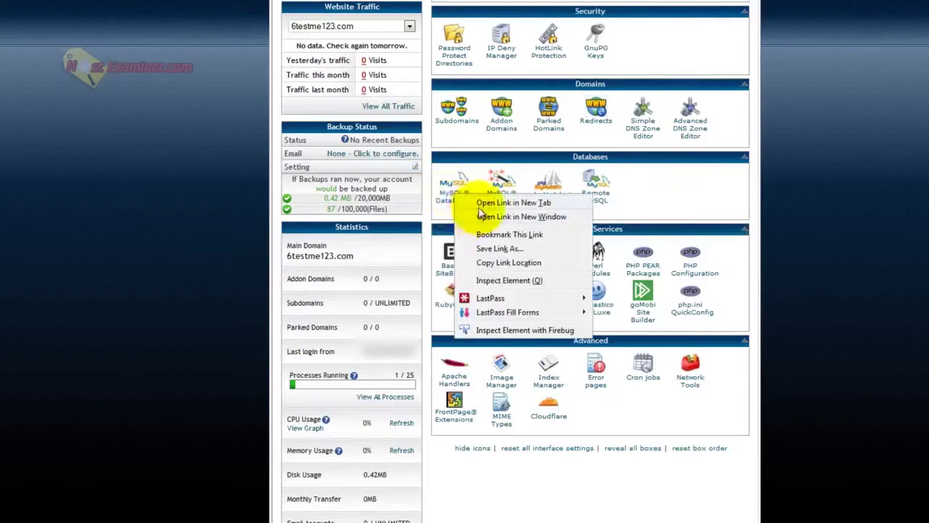
{"action": "left_click", "coordinate": [483, 202]}
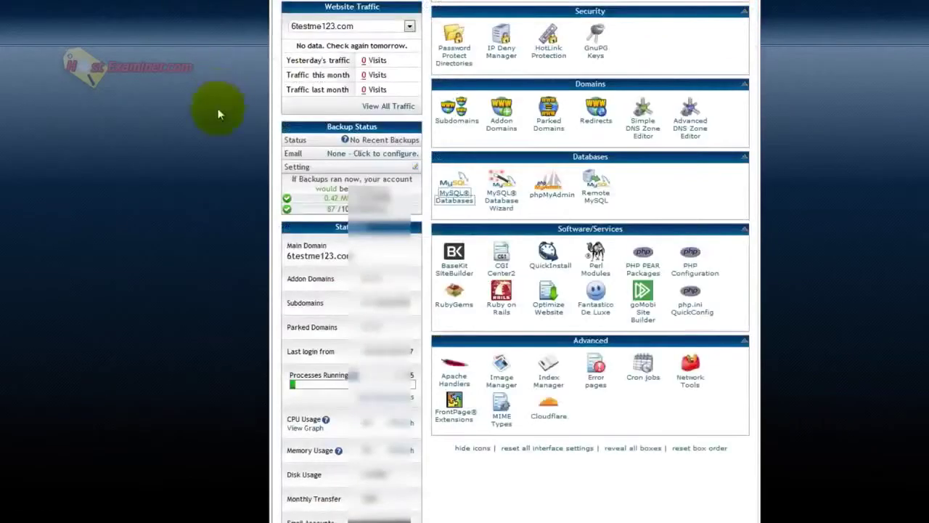
{"action": "scroll", "coordinate": [183, 149], "scroll_direction": "down", "scroll_amount": 2}
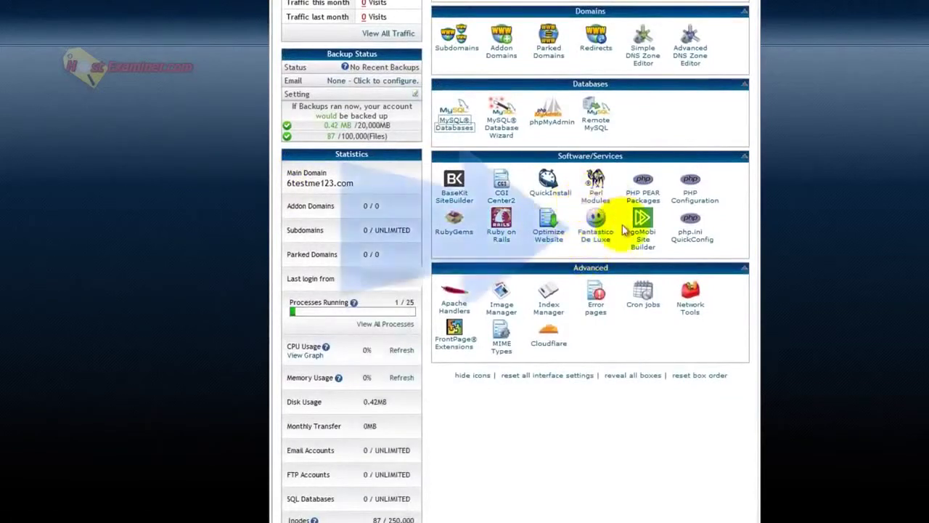
Step: In Fantastico De Luxe, view the WordPress page showing version 3.3.1 and no installations
{"action": "left_click", "coordinate": [593, 241]}
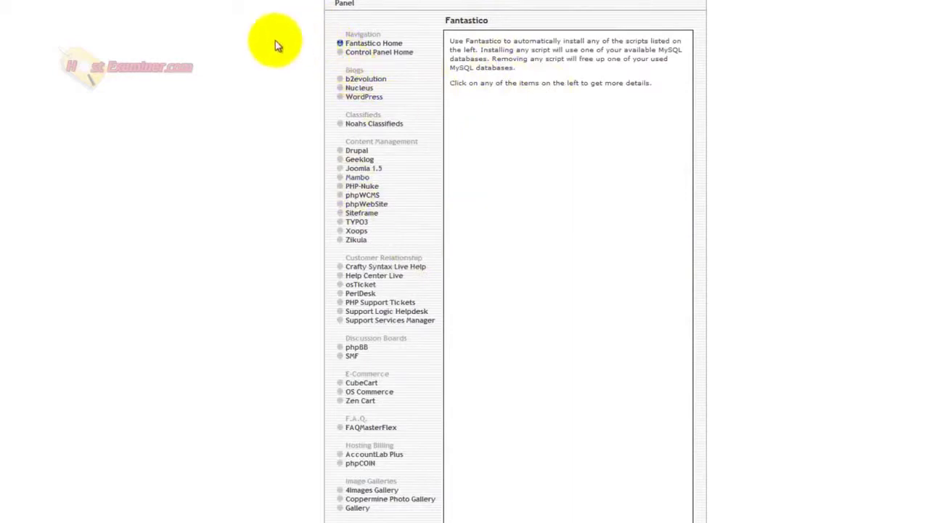
{"action": "scroll", "coordinate": [326, 238], "scroll_direction": "down", "scroll_amount": 5}
{"action": "scroll", "coordinate": [265, 227], "scroll_direction": "up", "scroll_amount": 1}
{"action": "scroll", "coordinate": [264, 227], "scroll_direction": "up", "scroll_amount": 3}
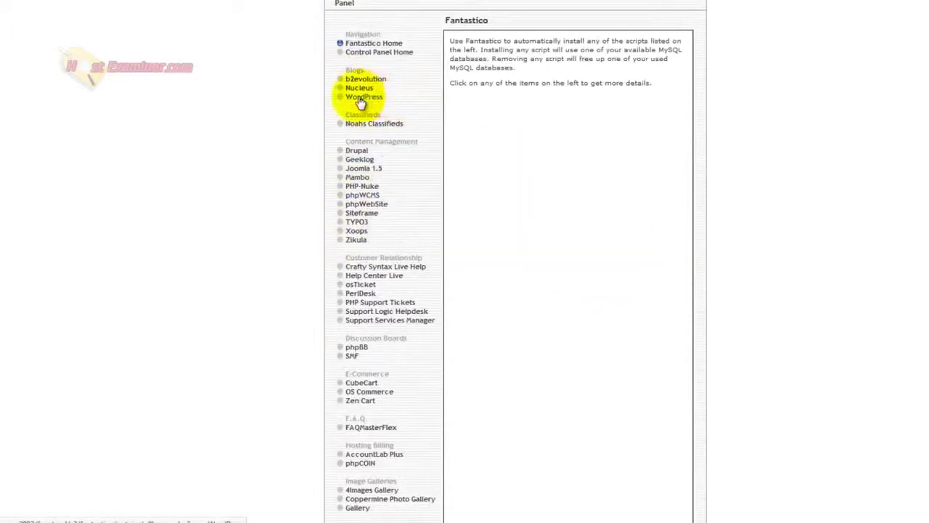
{"action": "left_click", "coordinate": [371, 99]}
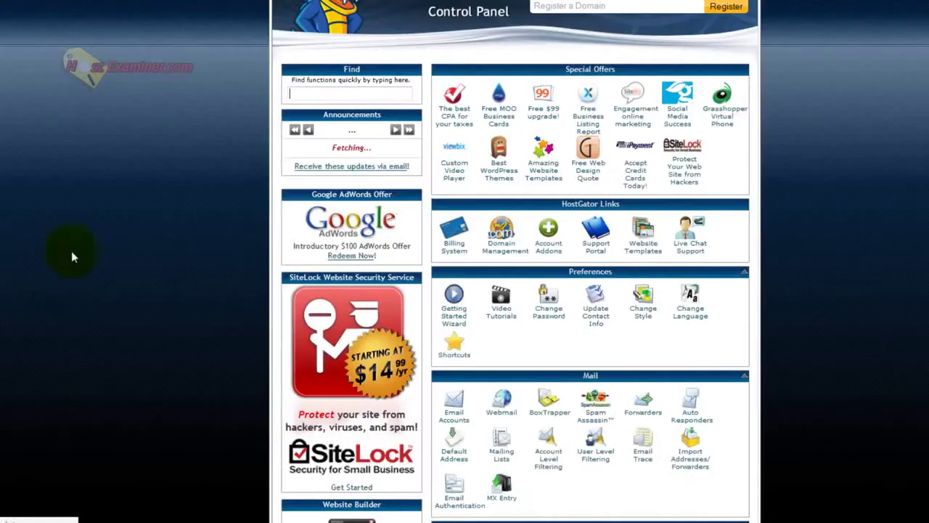
{"action": "scroll", "coordinate": [252, 237], "scroll_direction": "down", "scroll_amount": 4}
Step: Scroll past Statistics to Account Information and highlight the ns519.hostgator.com name server
{"action": "scroll", "coordinate": [150, 213], "scroll_direction": "down", "scroll_amount": 4}
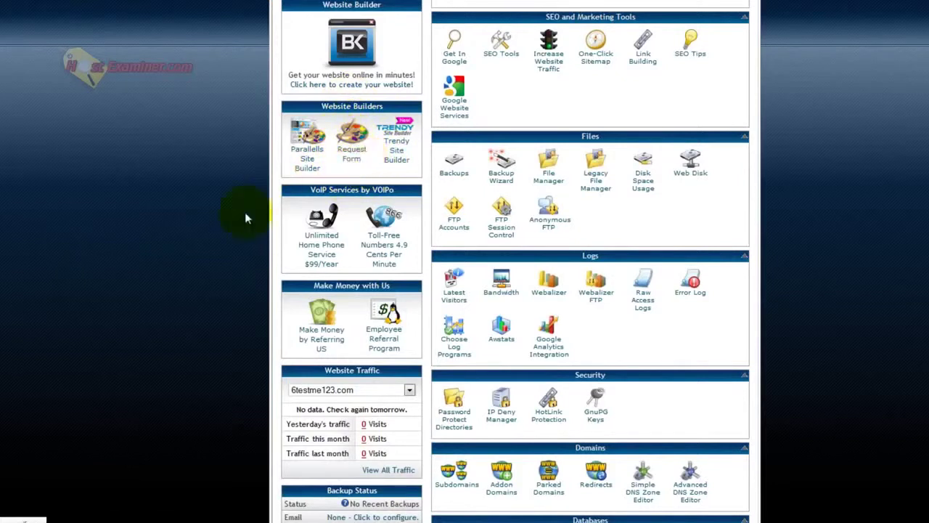
{"action": "scroll", "coordinate": [244, 212], "scroll_direction": "down", "scroll_amount": 6}
{"action": "left_click_drag", "start_coordinate": [317, 175], "coordinate": [312, 256]}
{"action": "scroll", "coordinate": [218, 249], "scroll_direction": "down", "scroll_amount": 4}
{"action": "left_click", "coordinate": [529, 218]}
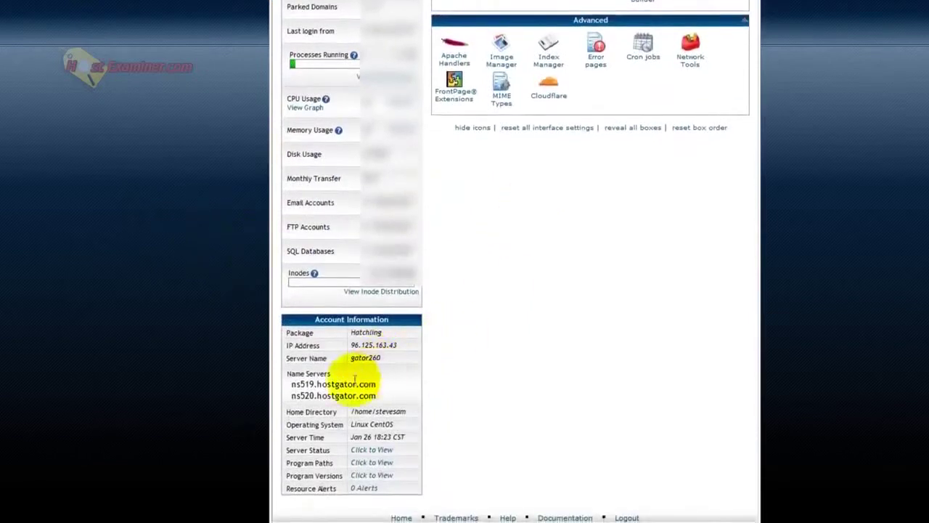
{"action": "mouse_move", "coordinate": [291, 383]}
{"action": "left_mouse_down"}
{"action": "mouse_move", "coordinate": [376, 384]}
{"action": "mouse_move", "coordinate": [301, 411]}
{"action": "mouse_move", "coordinate": [291, 398]}
{"action": "mouse_move", "coordinate": [312, 383]}
{"action": "mouse_move", "coordinate": [384, 390]}
{"action": "mouse_move", "coordinate": [293, 394]}
{"action": "mouse_move", "coordinate": [291, 383]}
{"action": "left_mouse_up"}
{"action": "left_click", "coordinate": [376, 395]}
{"action": "left_click", "coordinate": [293, 394]}
{"action": "left_click", "coordinate": [332, 390]}
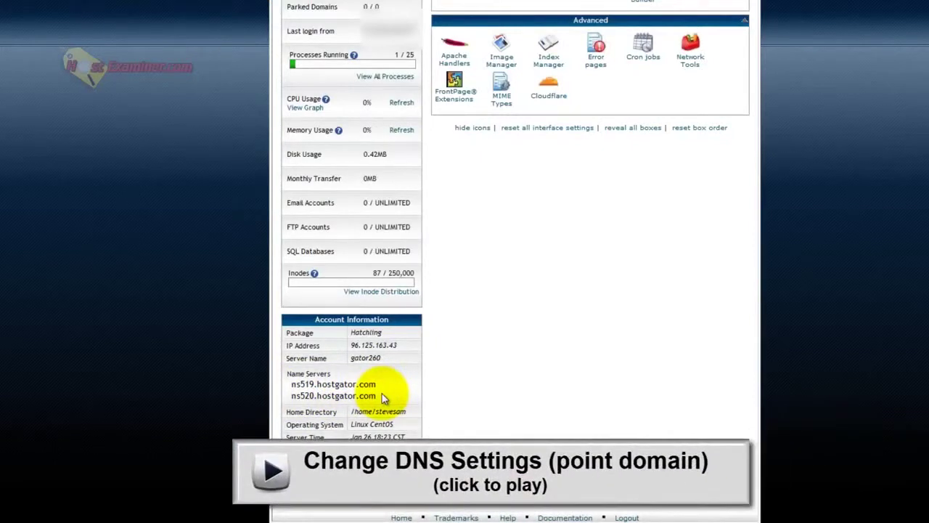
{"action": "left_click_drag", "start_coordinate": [377, 395], "coordinate": [291, 396]}
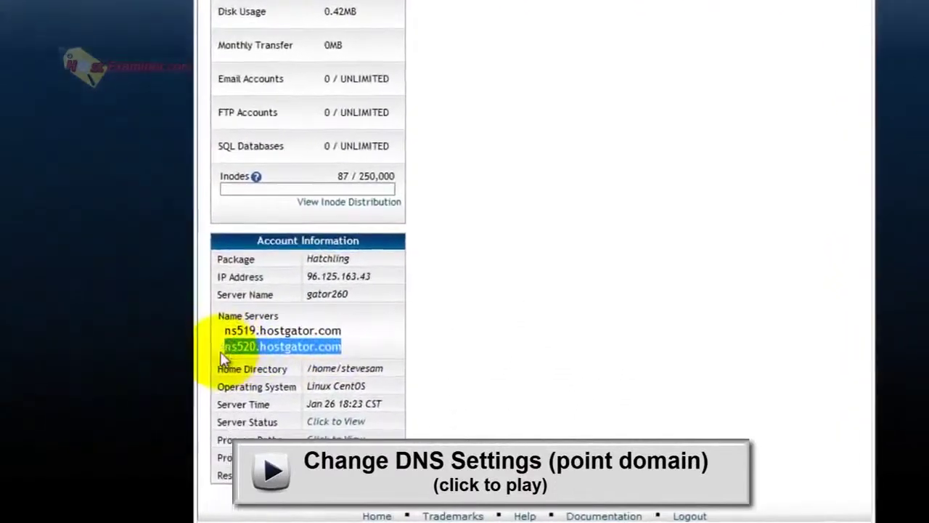
{"action": "left_click", "coordinate": [223, 357]}
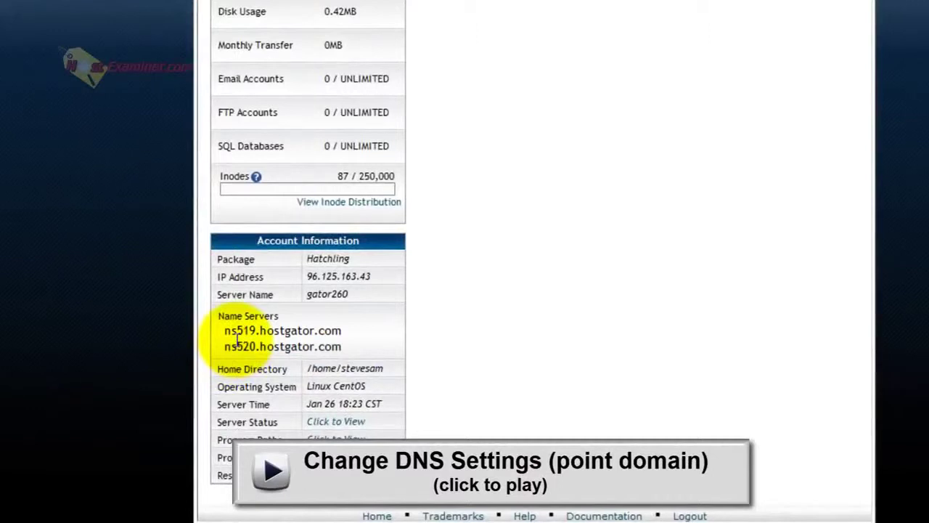
{"action": "left_click_drag", "start_coordinate": [225, 330], "coordinate": [352, 347]}
{"action": "left_click", "coordinate": [280, 315]}
{"action": "left_click_drag", "start_coordinate": [224, 330], "coordinate": [301, 341]}
{"action": "left_click", "coordinate": [223, 338]}
{"action": "left_click_drag", "start_coordinate": [225, 331], "coordinate": [330, 334]}
{"action": "left_click_drag", "start_coordinate": [224, 347], "coordinate": [352, 348]}
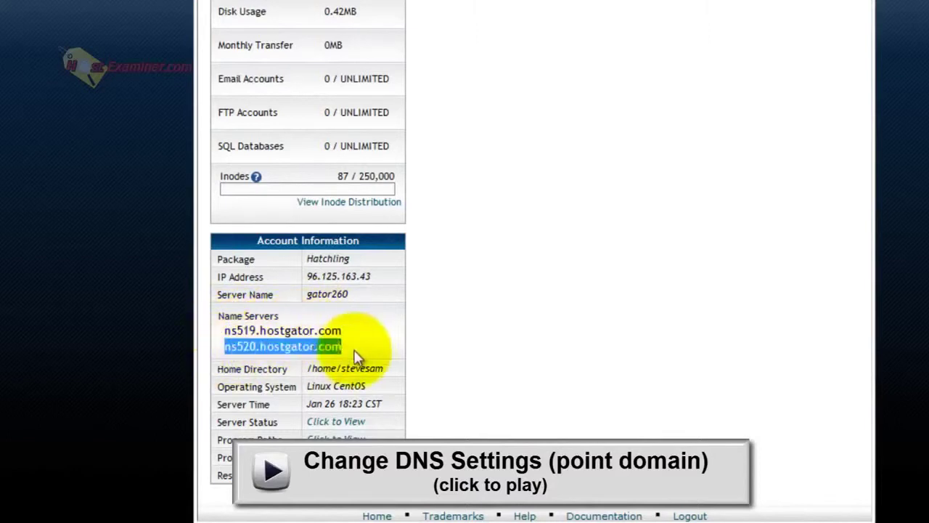
{"action": "left_click", "coordinate": [316, 354]}
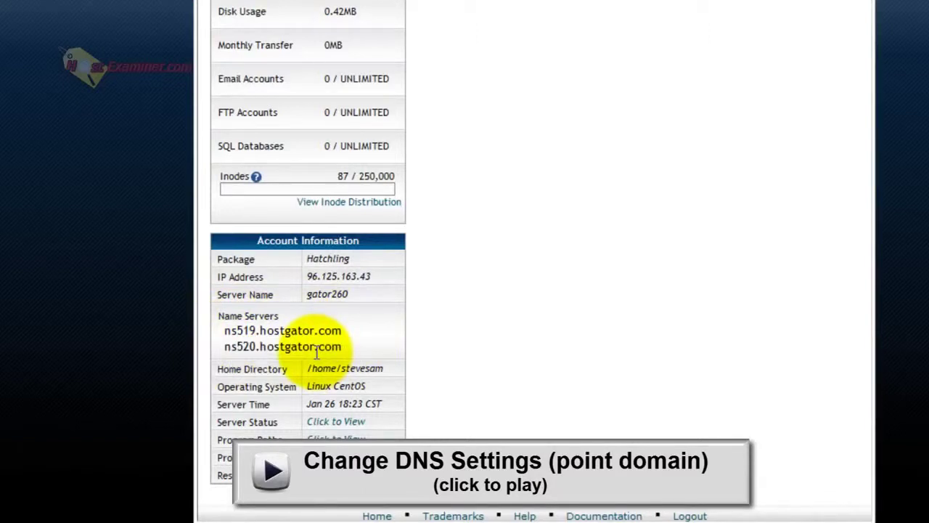
{"action": "left_click_drag", "start_coordinate": [304, 277], "coordinate": [385, 277]}
{"action": "left_click", "coordinate": [357, 300]}
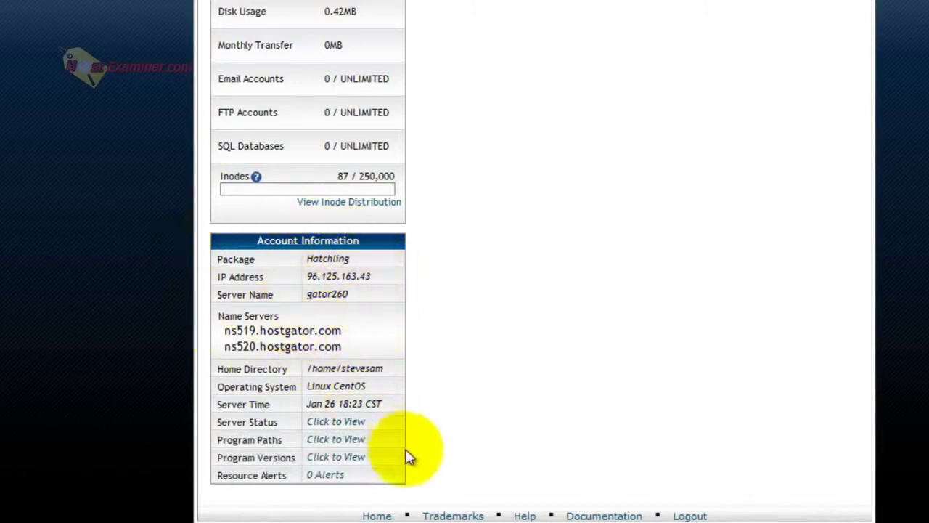
{"action": "left_click_drag", "start_coordinate": [236, 386], "coordinate": [330, 387]}
{"action": "left_click", "coordinate": [549, 305]}
{"action": "scroll", "coordinate": [550, 305], "scroll_direction": "up", "scroll_amount": 4}
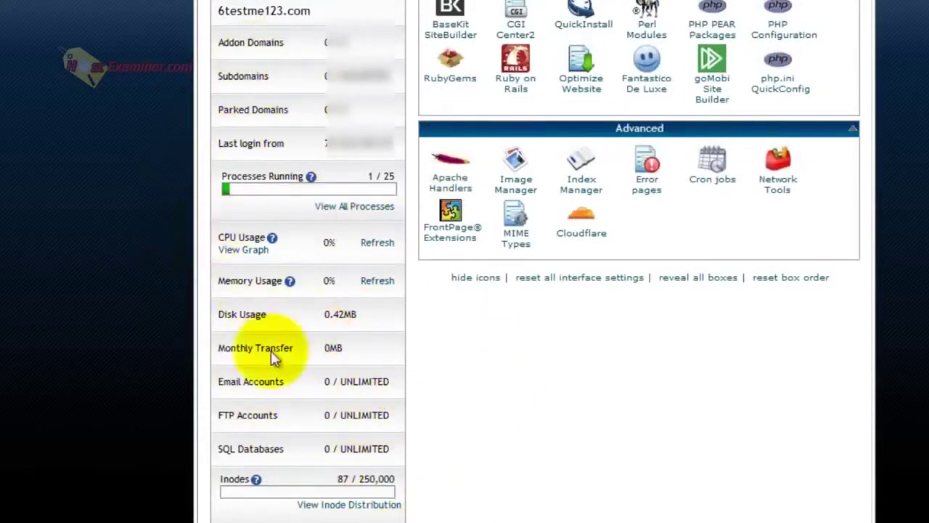
{"action": "scroll", "coordinate": [186, 388], "scroll_direction": "up", "scroll_amount": 10}
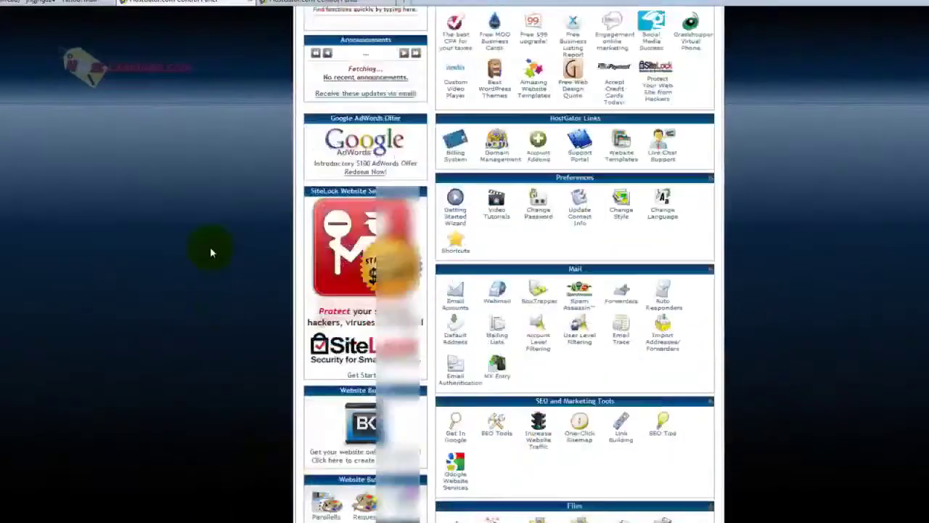
{"action": "scroll", "coordinate": [218, 217], "scroll_direction": "down", "scroll_amount": 15}
{"action": "scroll", "coordinate": [632, 348], "scroll_direction": "up", "scroll_amount": 15}
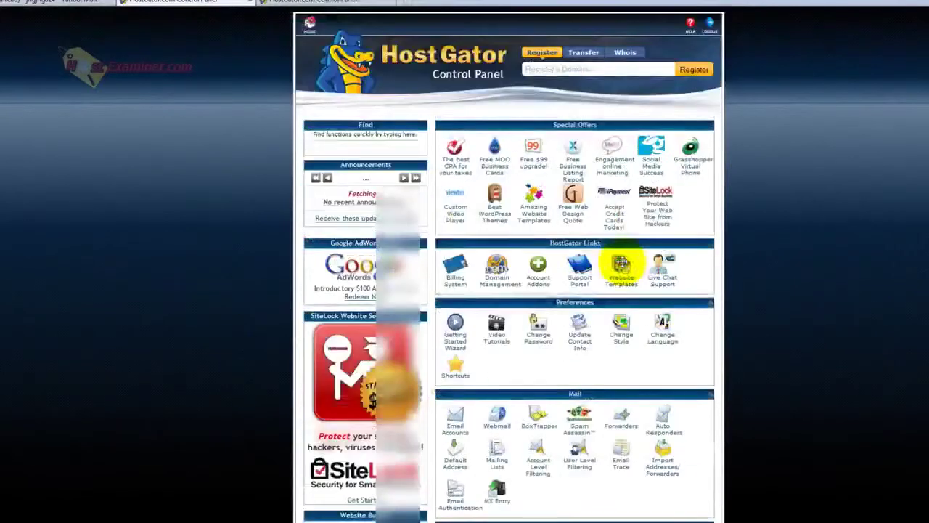
{"action": "scroll", "coordinate": [564, 406], "scroll_direction": "down", "scroll_amount": 3}
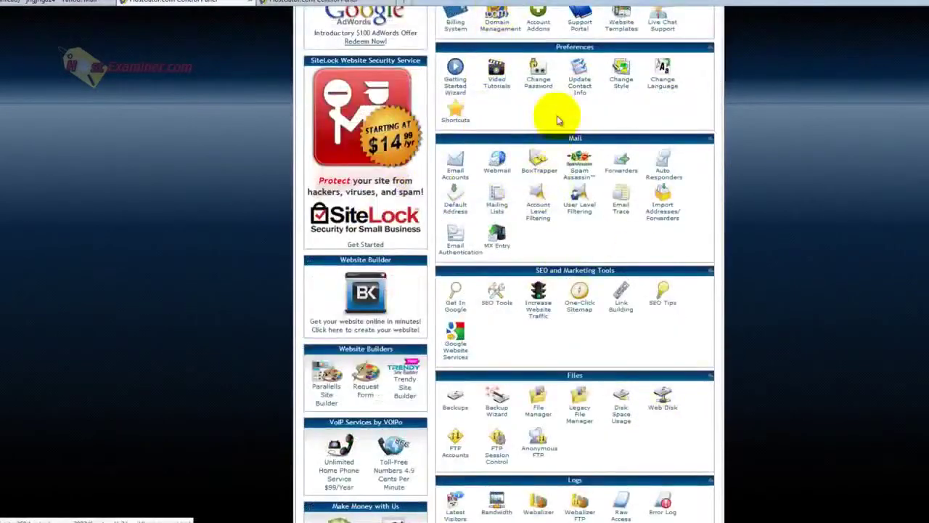
{"action": "scroll", "coordinate": [601, 357], "scroll_direction": "down", "scroll_amount": 3}
{"action": "scroll", "coordinate": [632, 348], "scroll_direction": "down", "scroll_amount": 2}
{"action": "scroll", "coordinate": [631, 349], "scroll_direction": "down", "scroll_amount": 2}
{"action": "scroll", "coordinate": [788, 431], "scroll_direction": "up", "scroll_amount": 1}
{"action": "scroll", "coordinate": [790, 388], "scroll_direction": "up", "scroll_amount": 9}
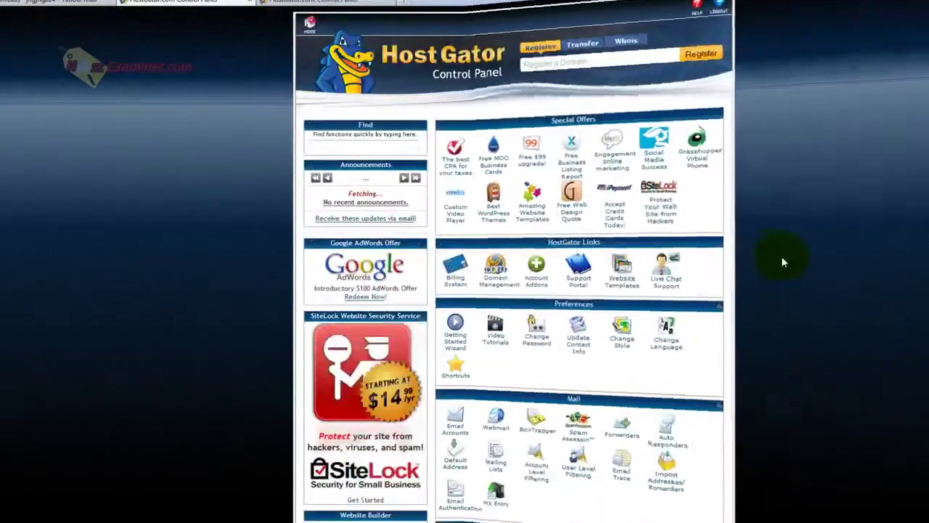